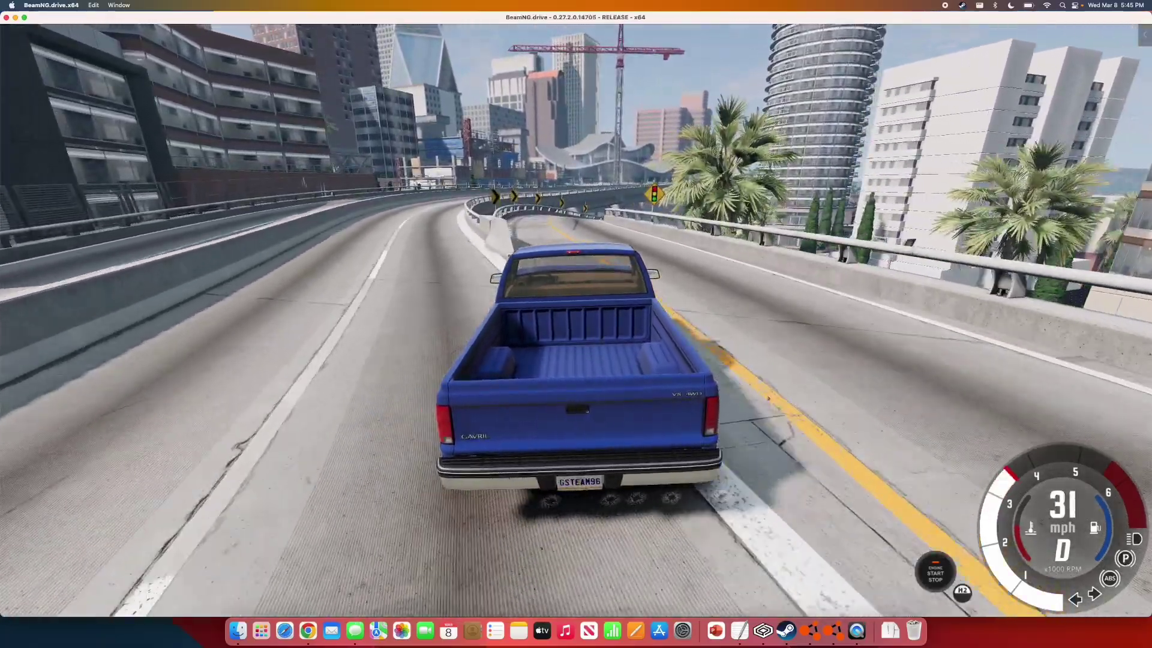
- Accelerate the blue pickup along the elevated highway to about 75 mph, then swerve right into a corner pole
key("Up")
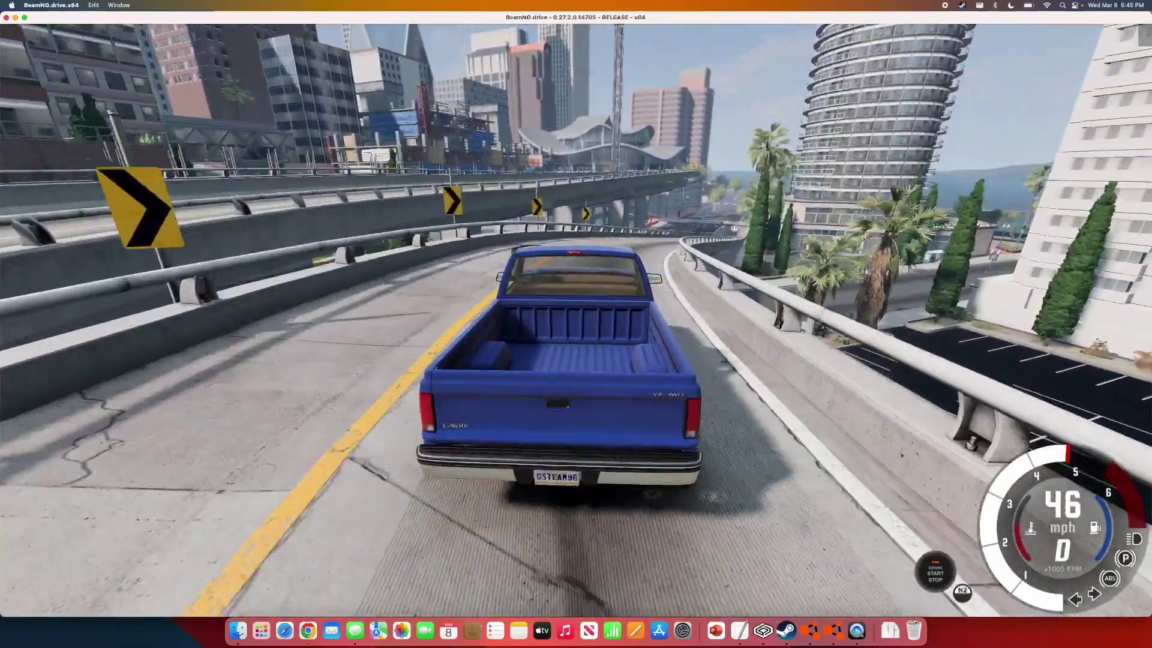
key("Up")
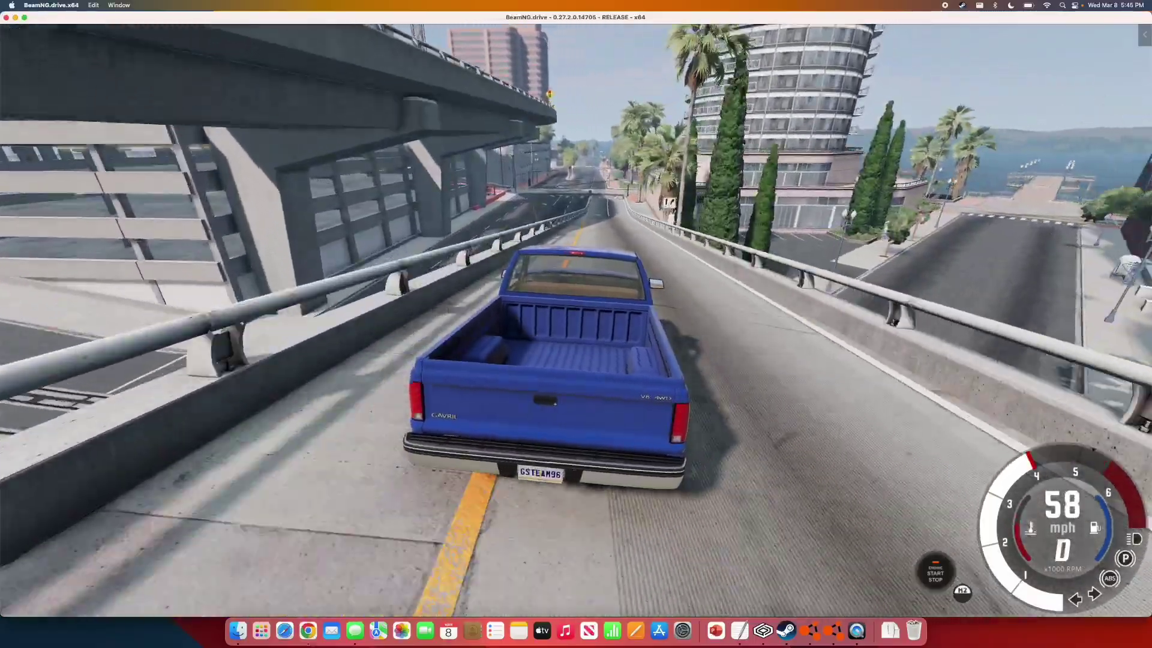
key("Up")
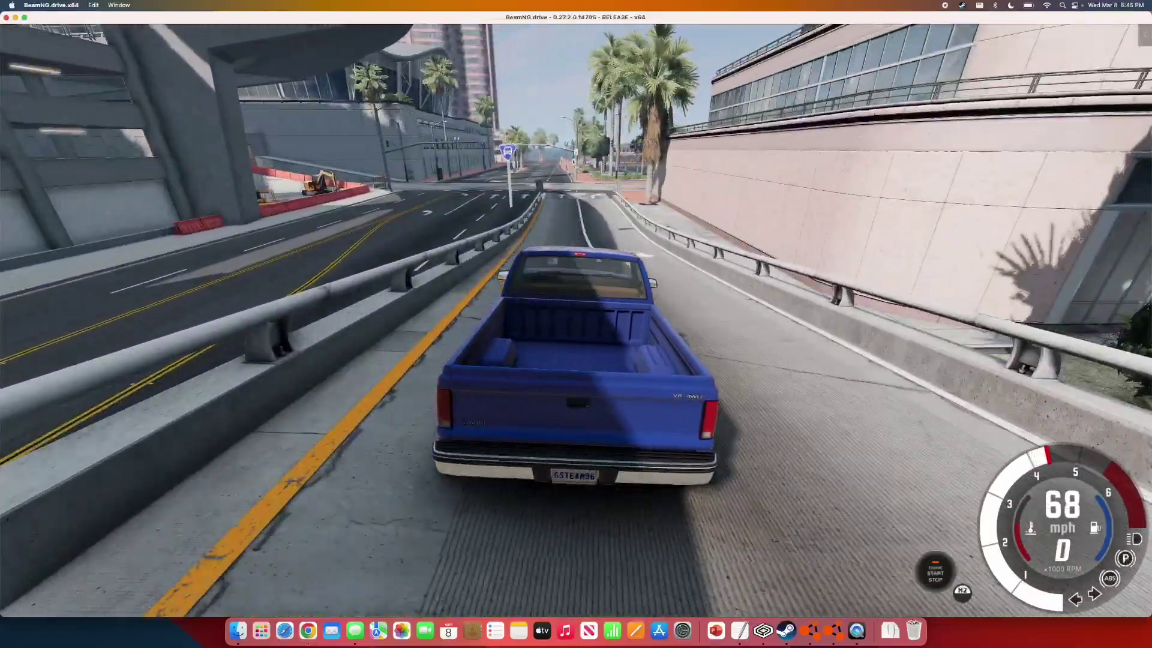
key("Up")
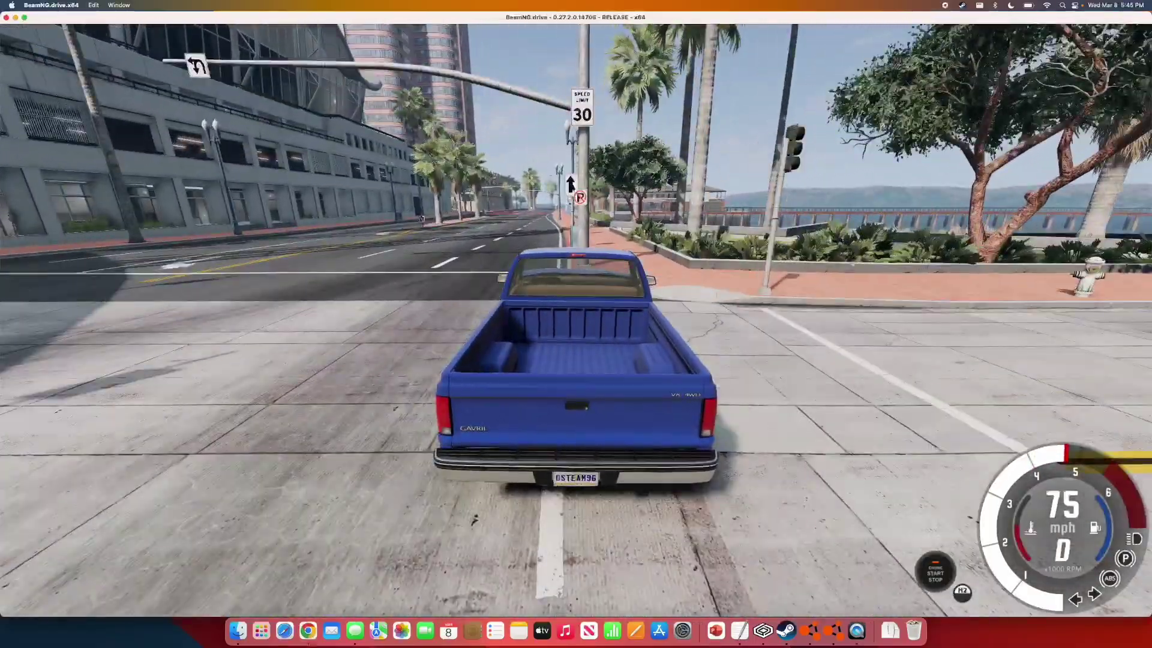
key("Right")
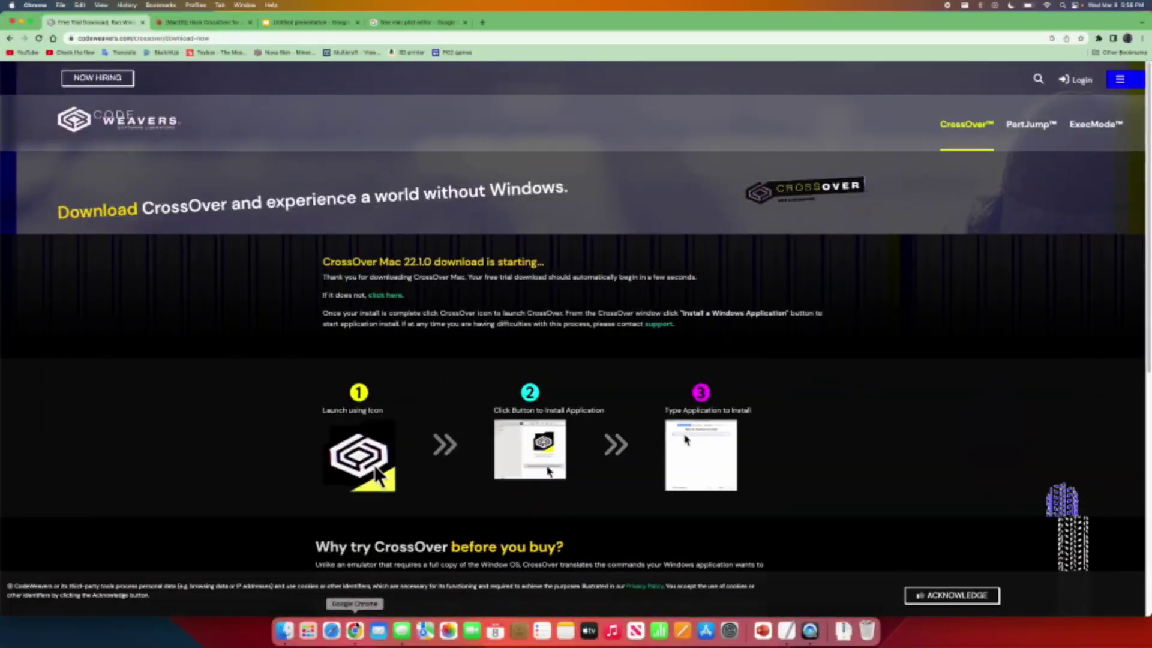
- Return to the CrossOver trial download form with macOS selected and name and e-mail filled in
left_click(10, 37)
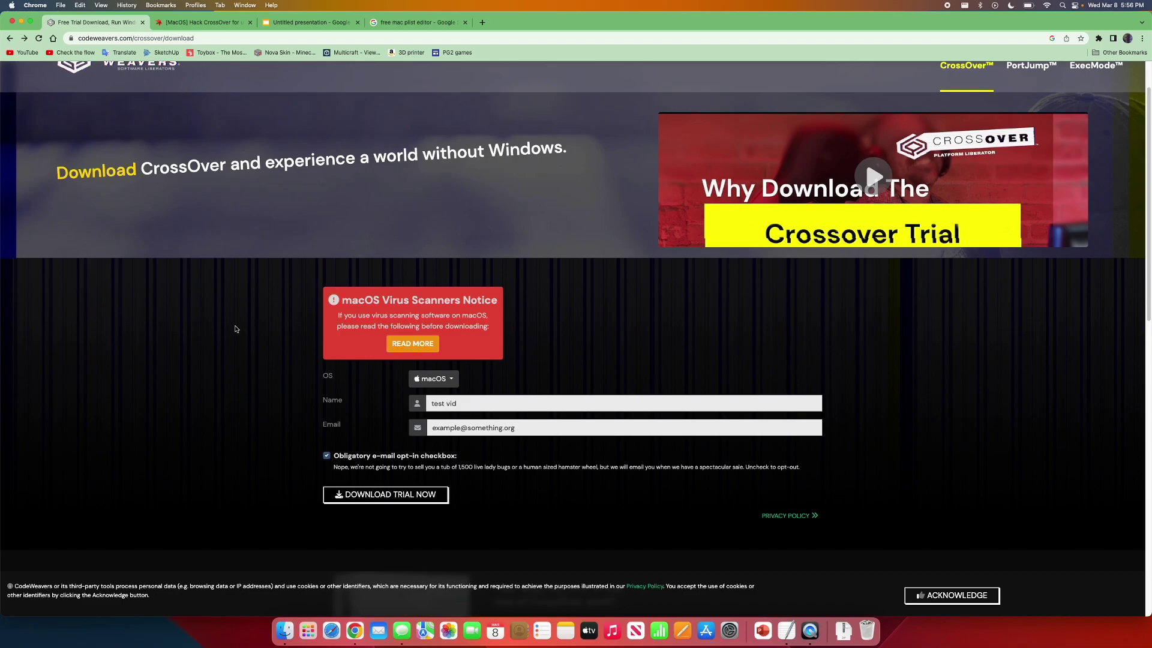
- Open Downloads in Finder and expand crossover-22.1.0.zip into CrossOver.app
left_click(284, 630)
left_click(385, 122)
left_click(384, 134)
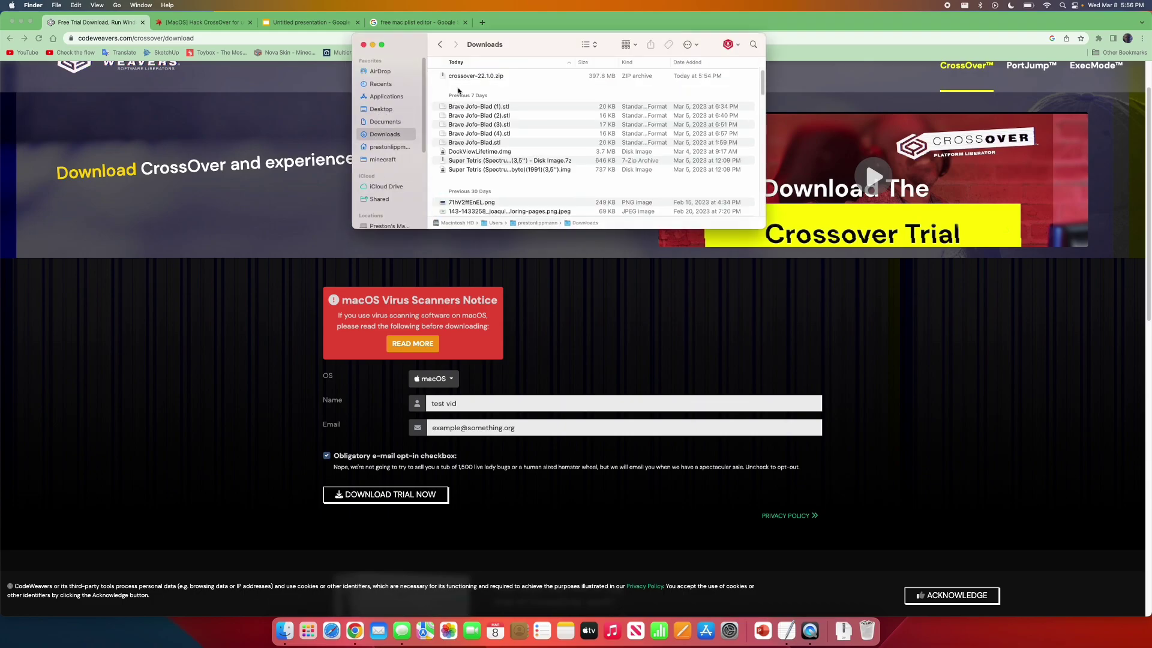
double_click(472, 75)
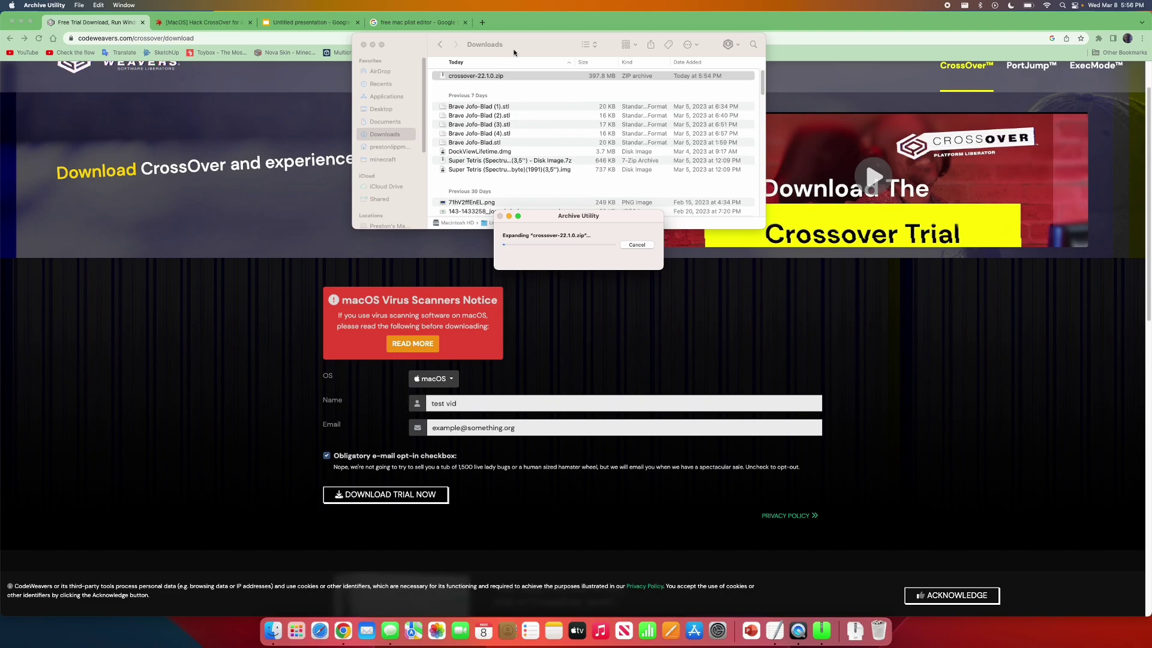
left_click_drag(519, 48, 362, 287)
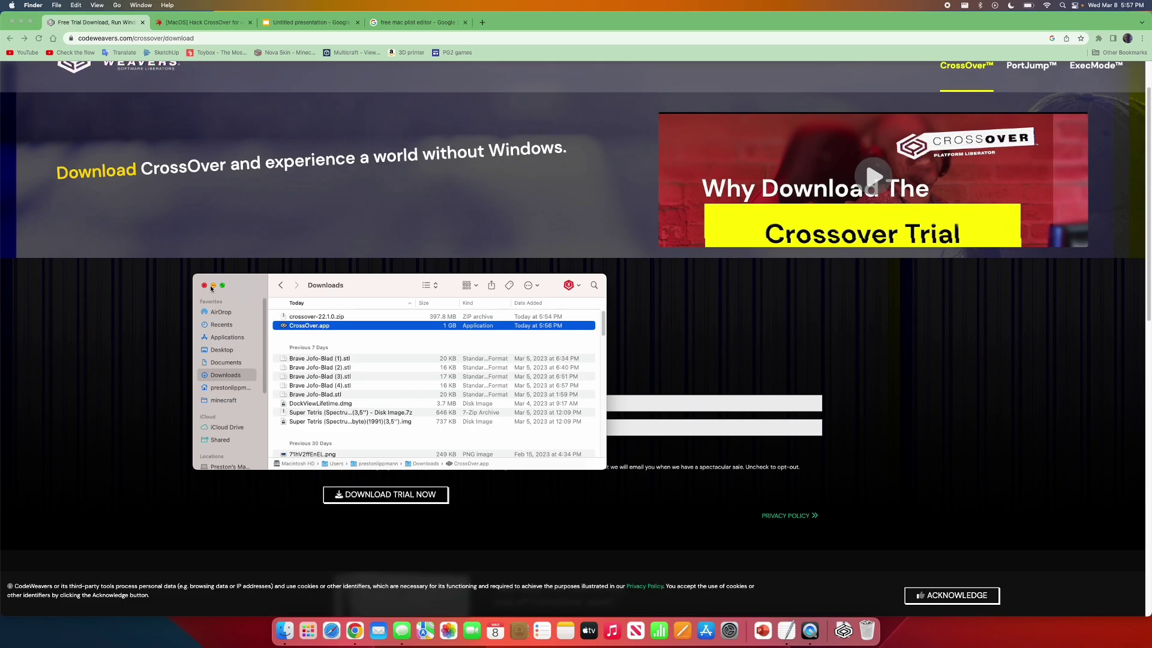
- Close the Downloads window, minimize Chrome and launch CrossOver from Launchpad
left_click(211, 288)
left_click(22, 23)
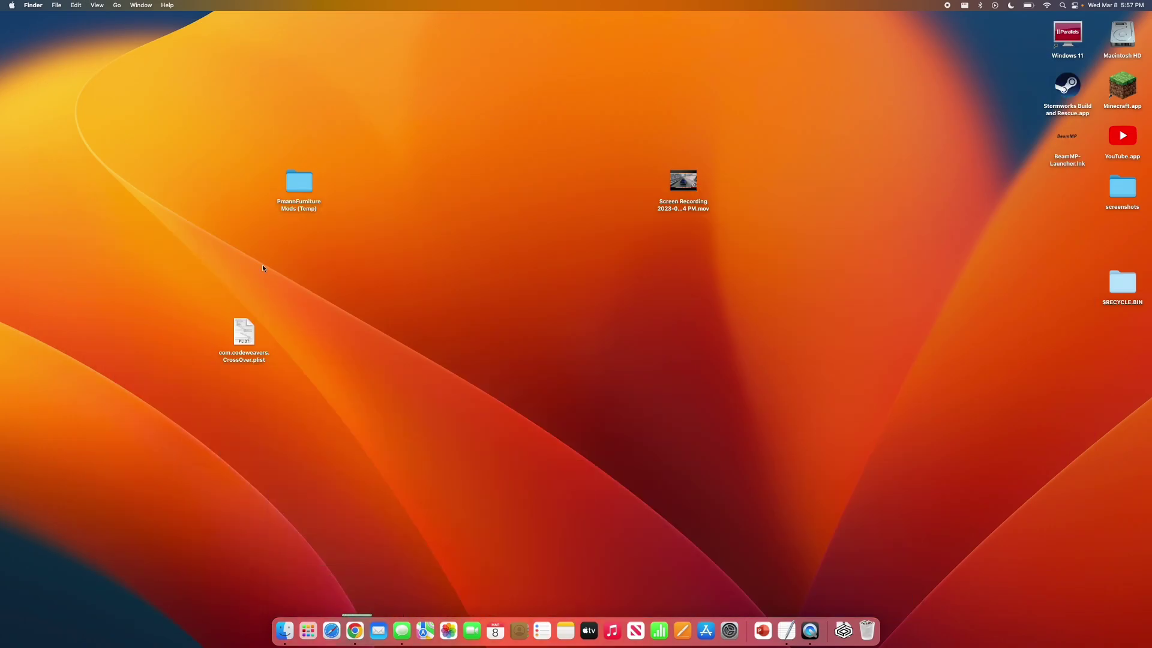
left_click(307, 630)
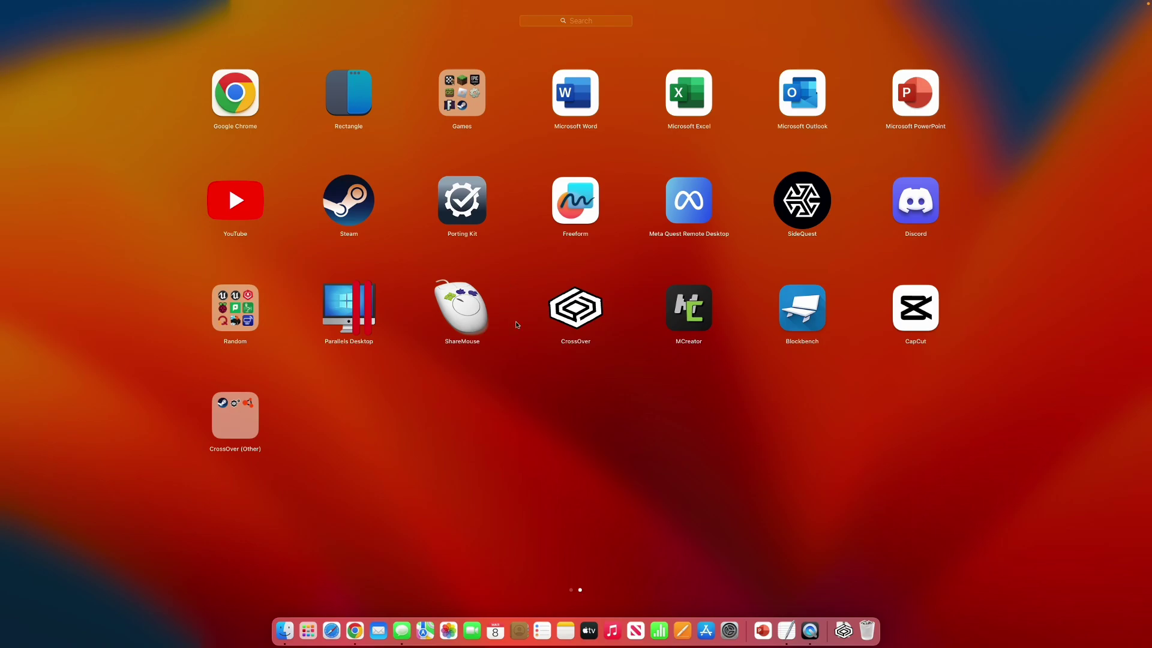
left_click(592, 309)
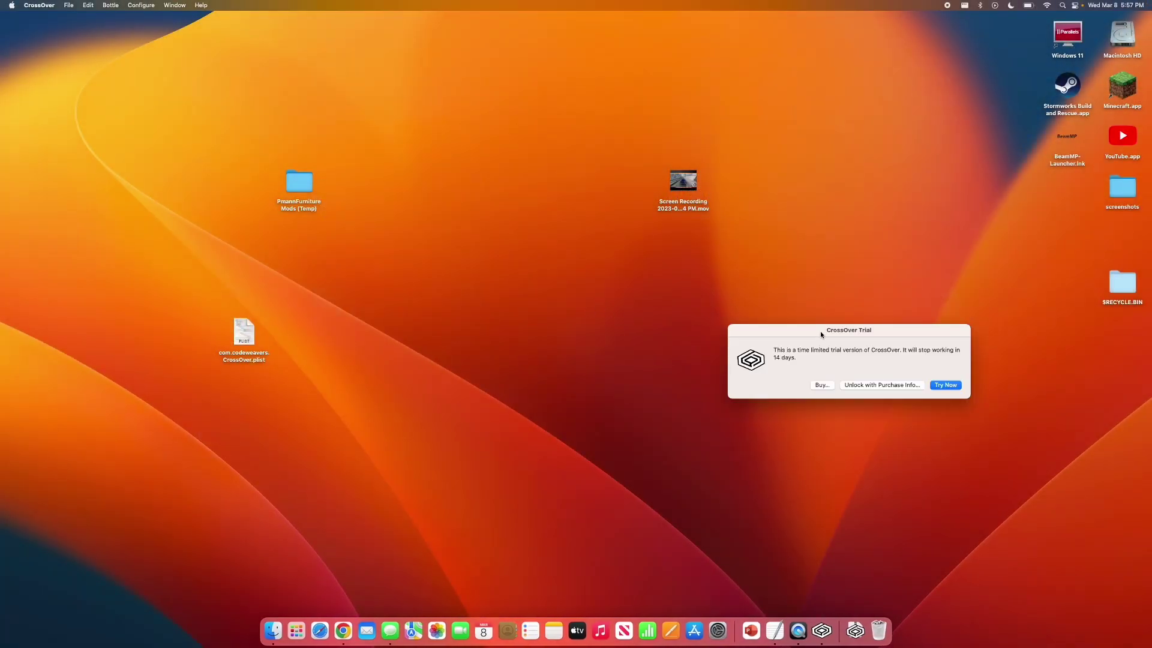
- Start the CrossOver 14-day trial with Try Now and close the Home window
left_click_drag(821, 335, 488, 179)
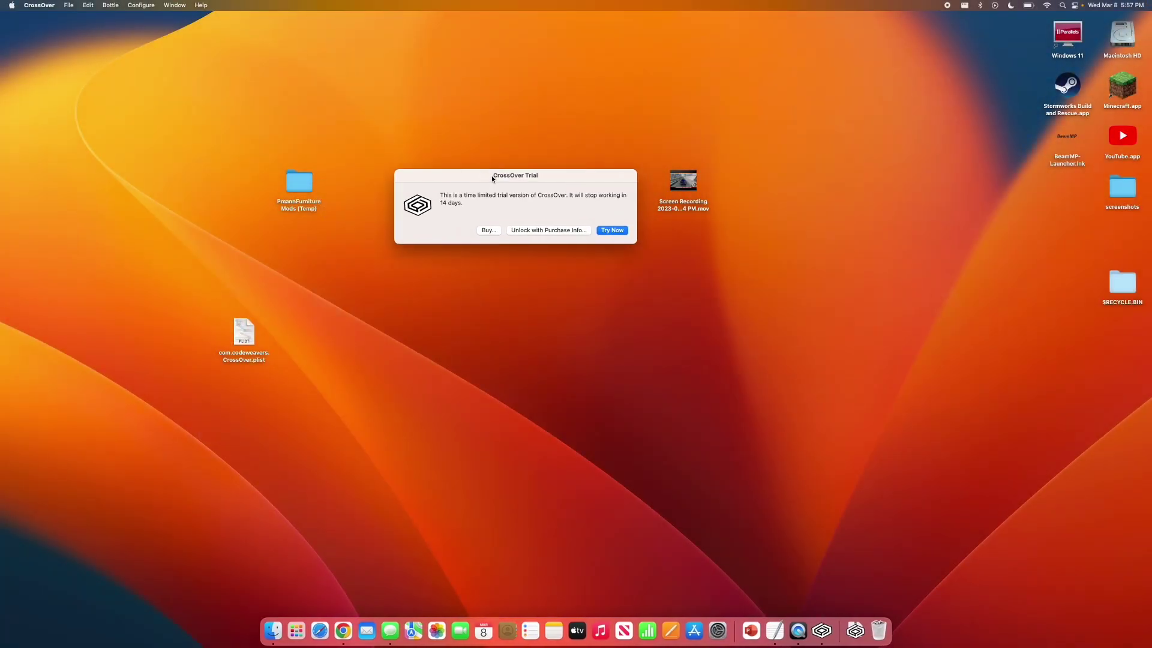
left_click(621, 232)
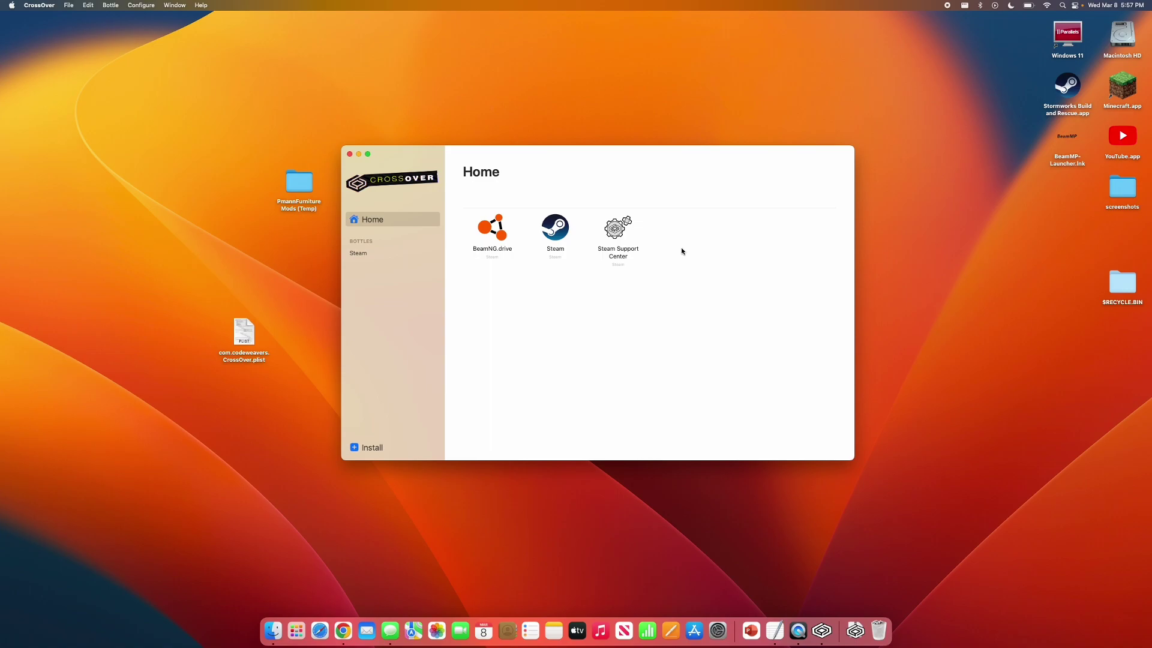
left_click(350, 154)
right_click(821, 631)
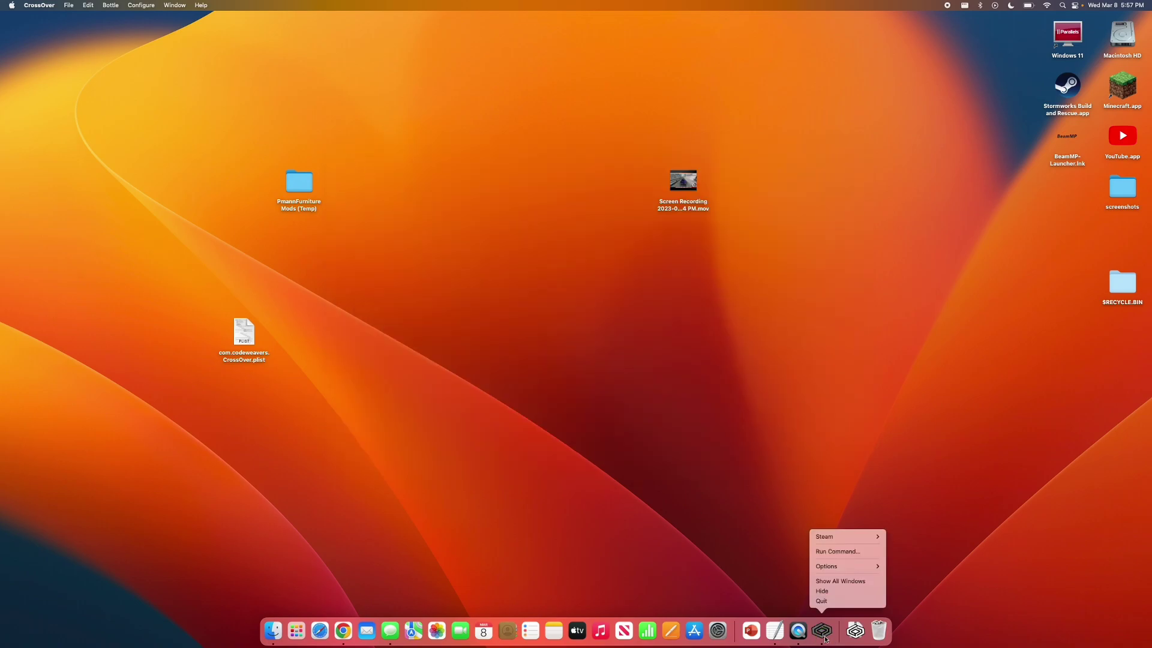
- Quit CrossOver, then download Prefs Editor 1.4.1 from Mac Informer, unzip prefseditor.zip and launch it
left_click(821, 601)
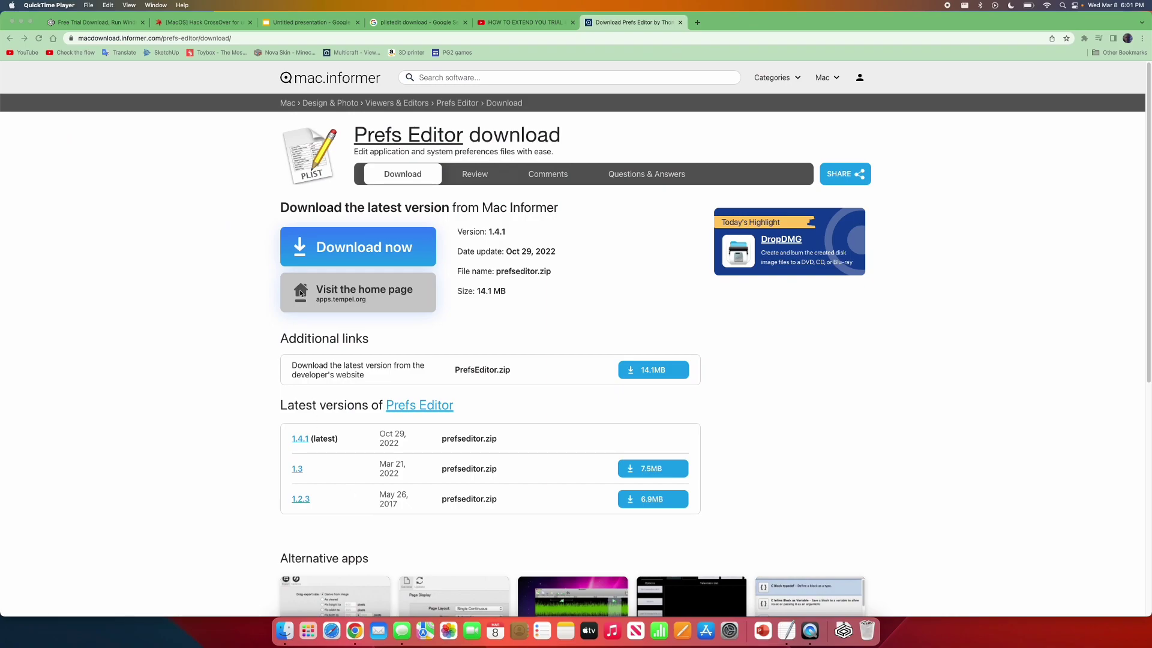
left_click(334, 261)
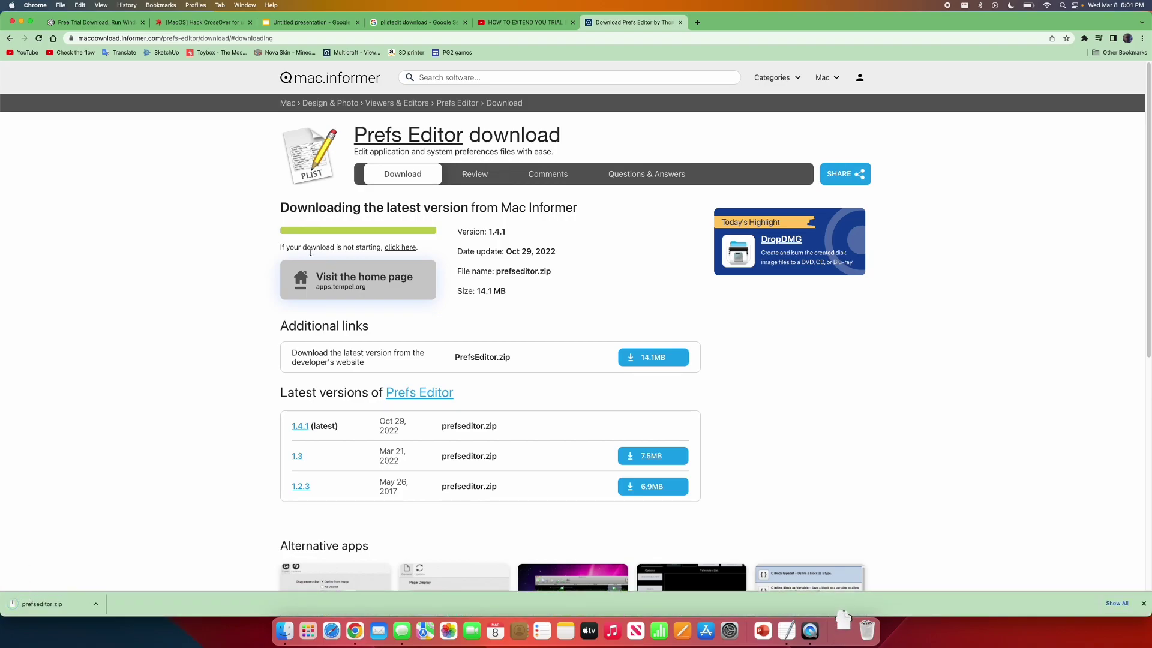
left_click(53, 604)
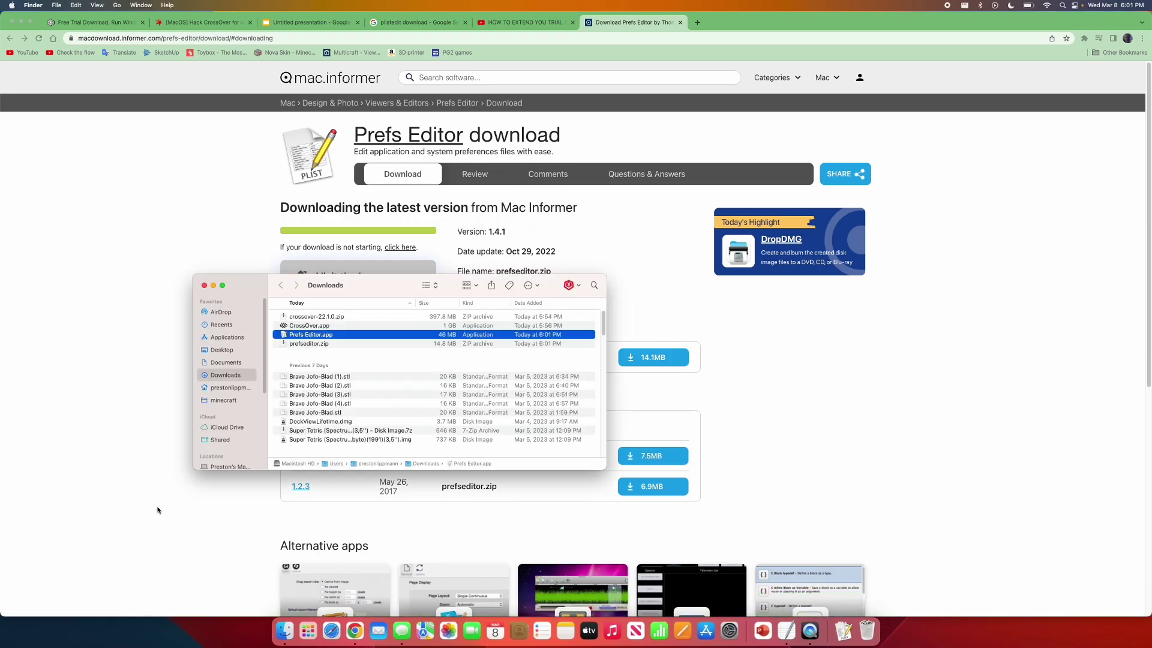
double_click(312, 334)
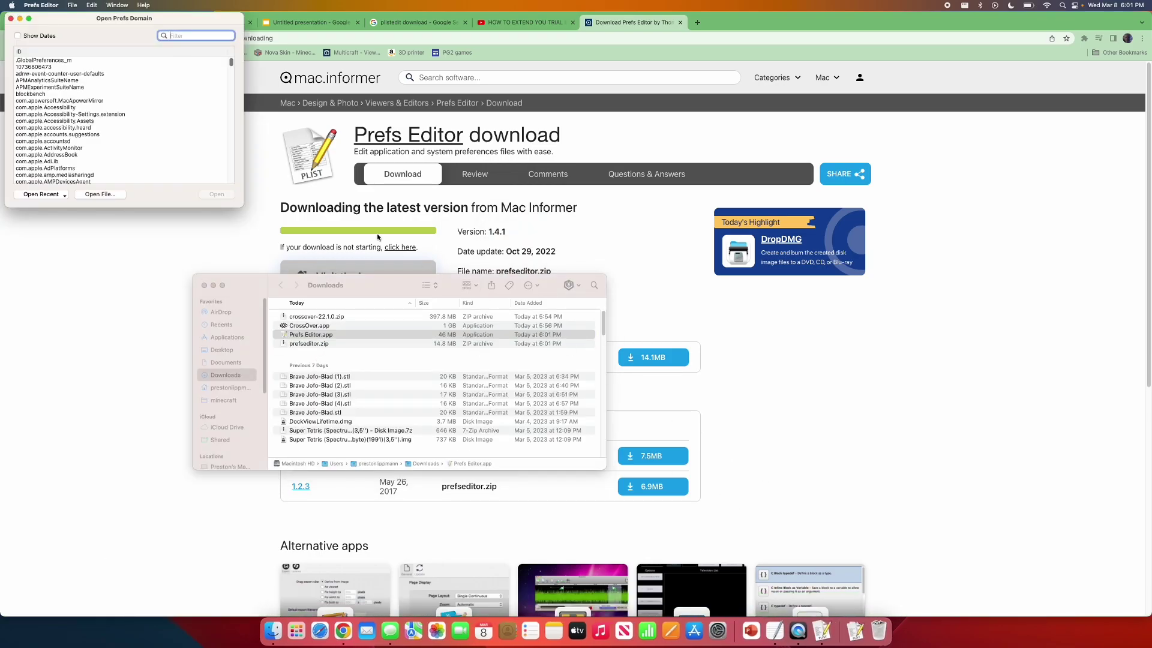
key("super+w")
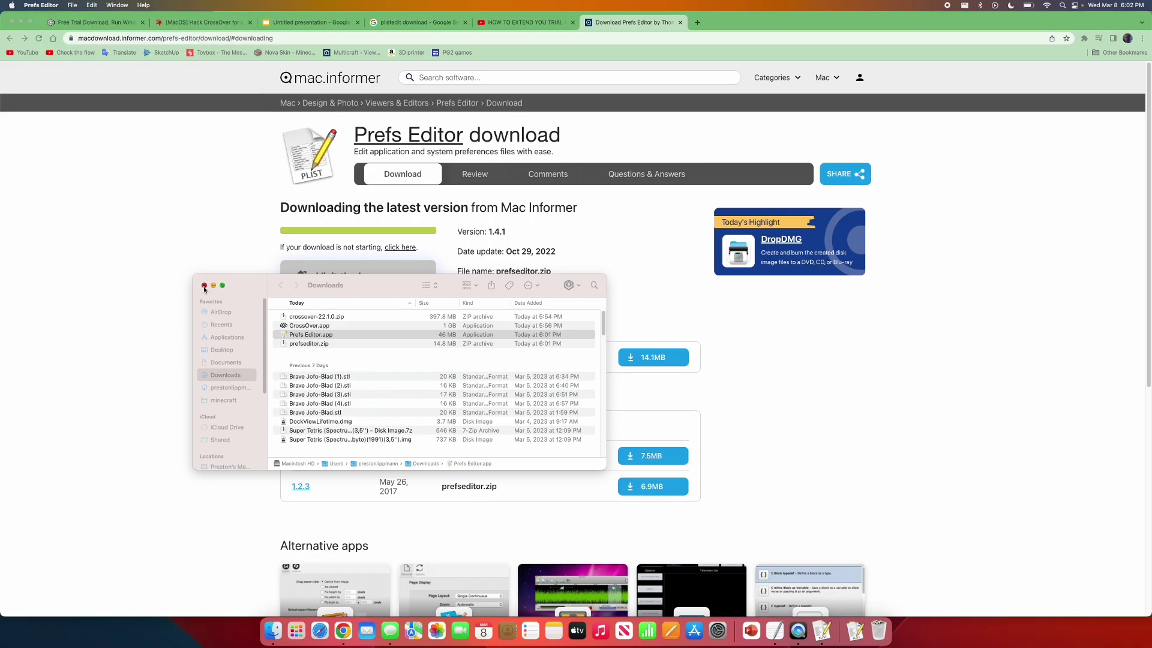
- Open the user Library's Preferences folder in Finder
left_click(204, 286)
left_click(21, 22)
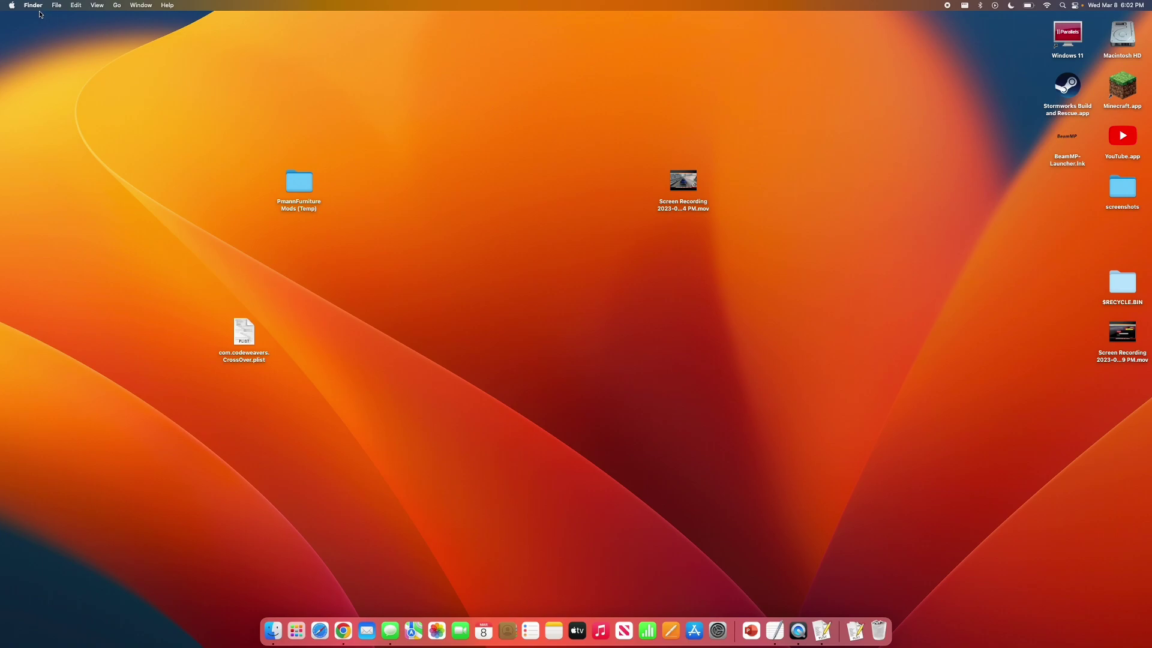
left_click(118, 6)
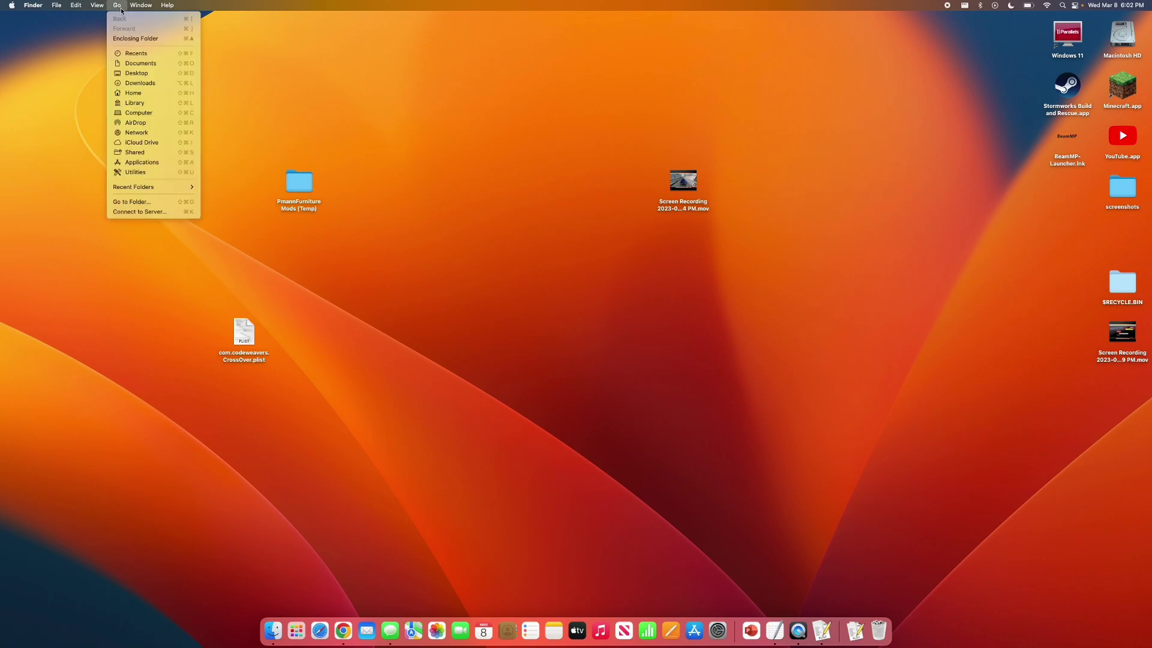
left_click(142, 103)
double_click(678, 236)
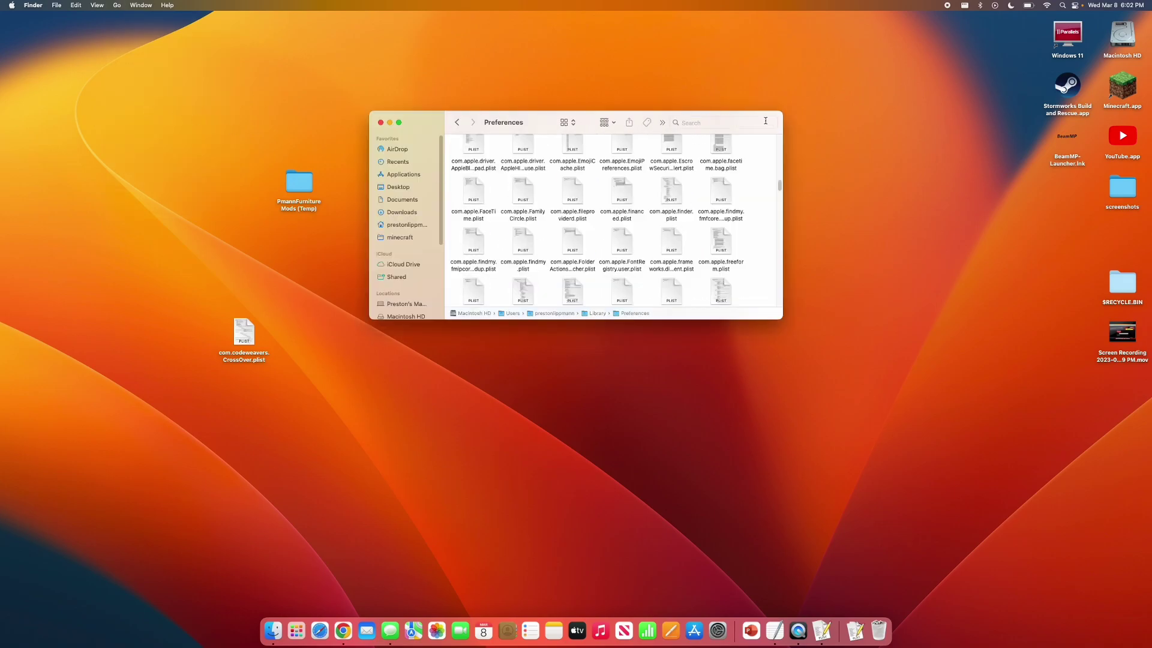
- Search Preferences for 'cross' and open com.codeweavers.CrossOver.plist with Prefs Editor.app
left_click(771, 123)
type("cross")
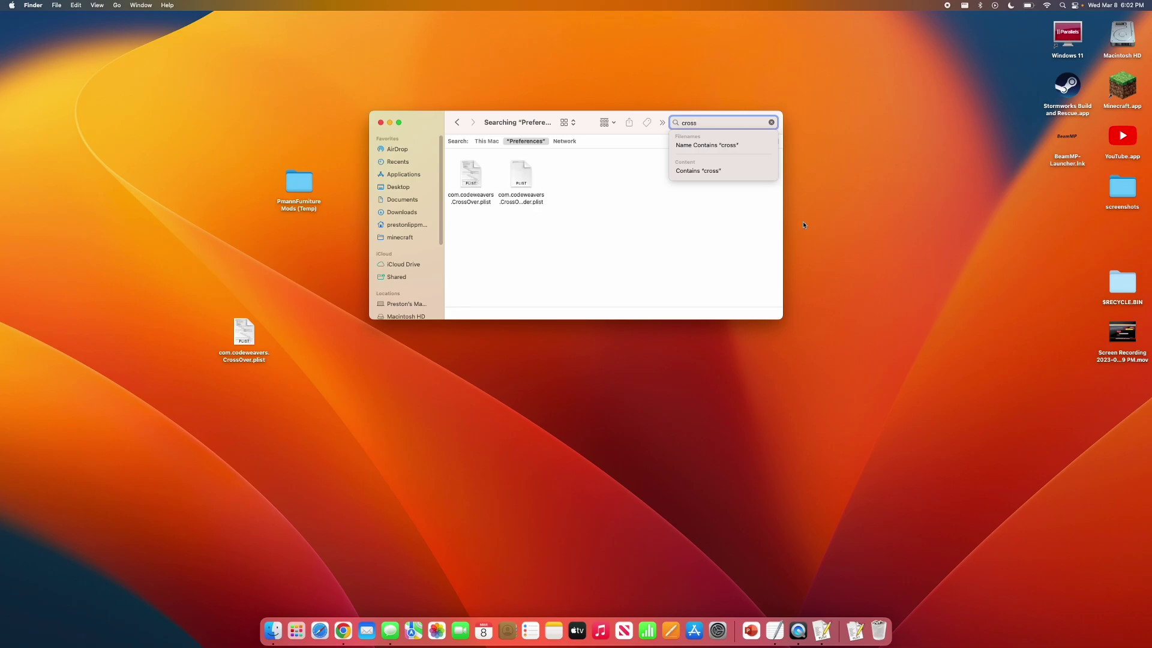
left_click(703, 257)
right_click(470, 178)
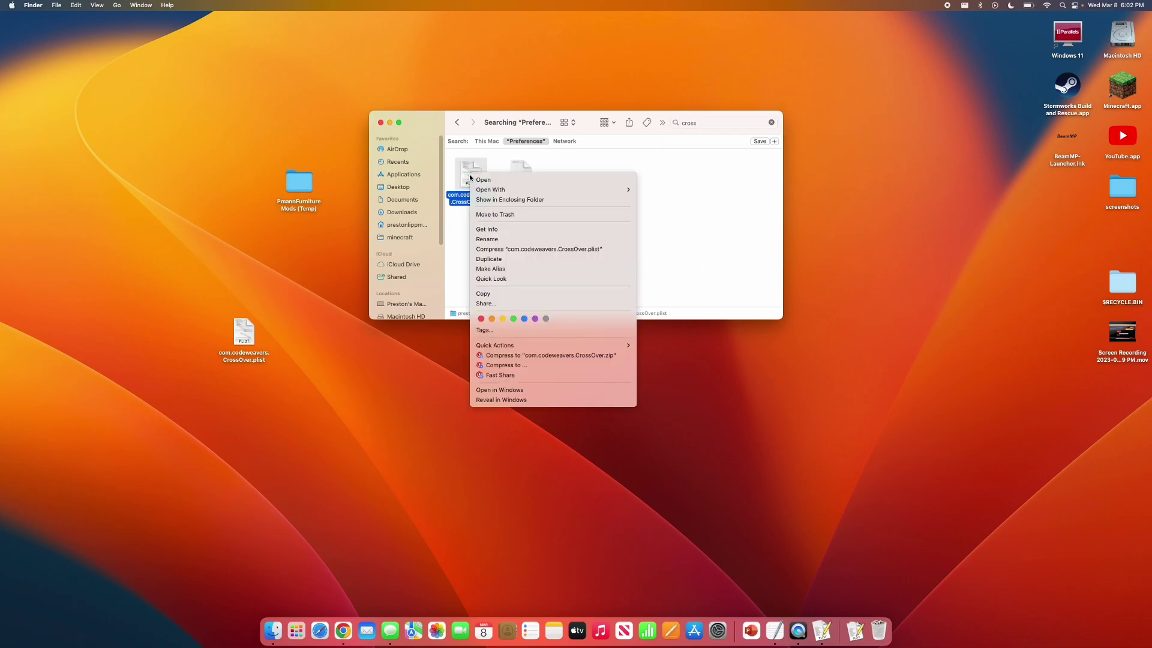
mouse_move(514, 189)
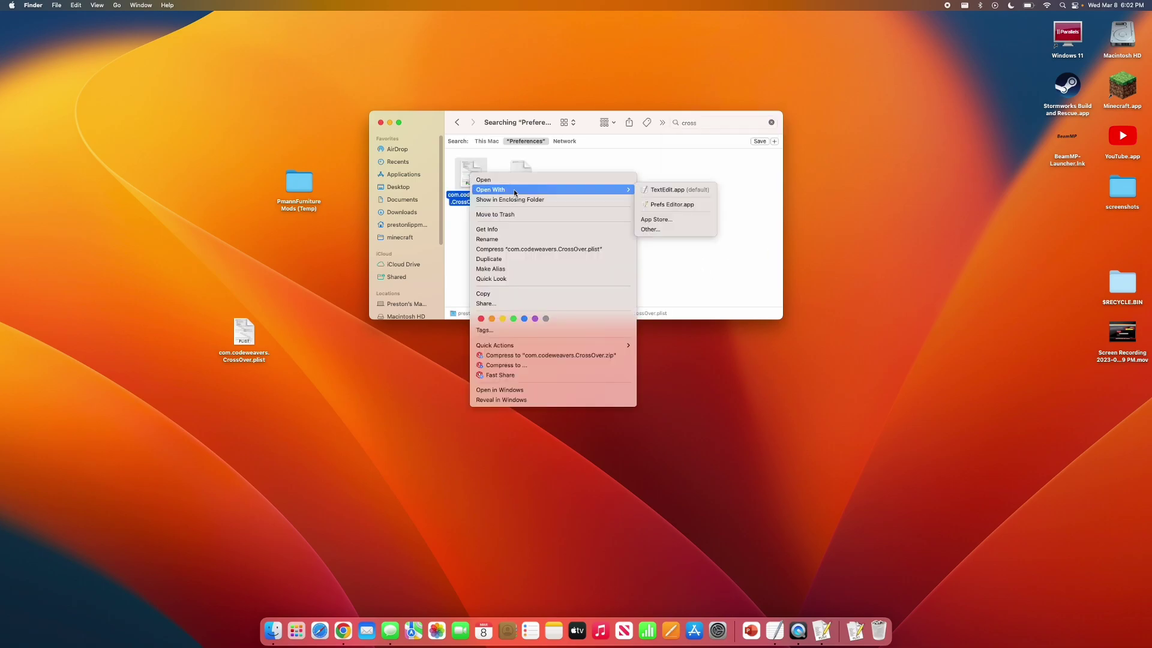
left_click(658, 204)
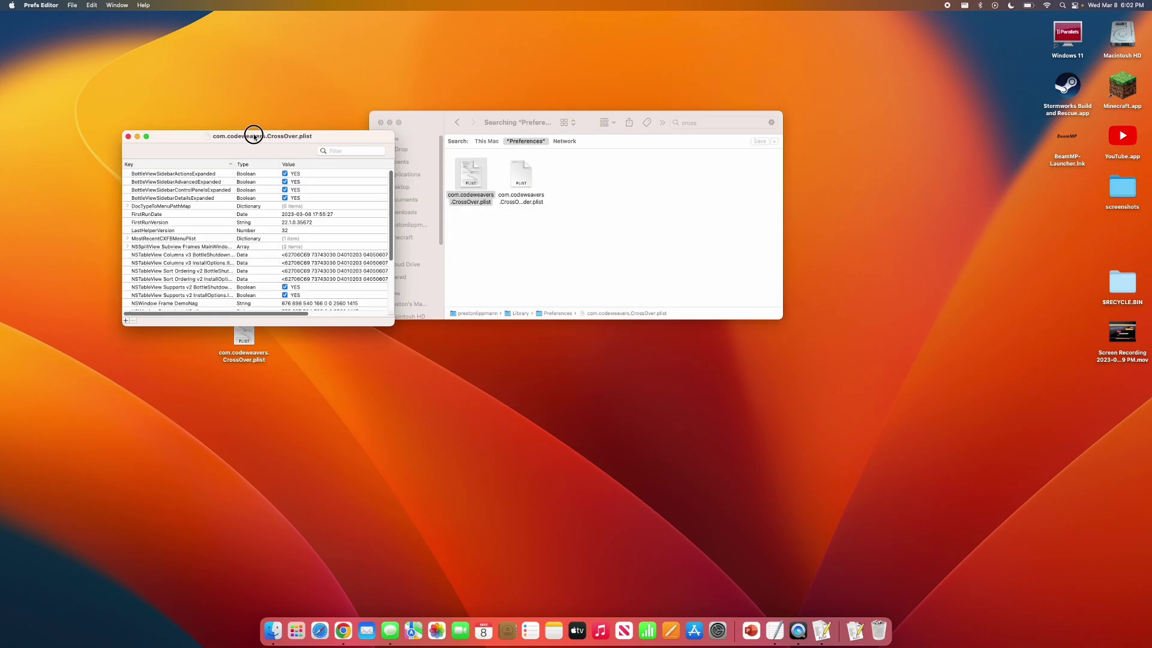
left_click_drag(252, 134, 254, 138)
left_click(459, 183)
double_click(319, 142)
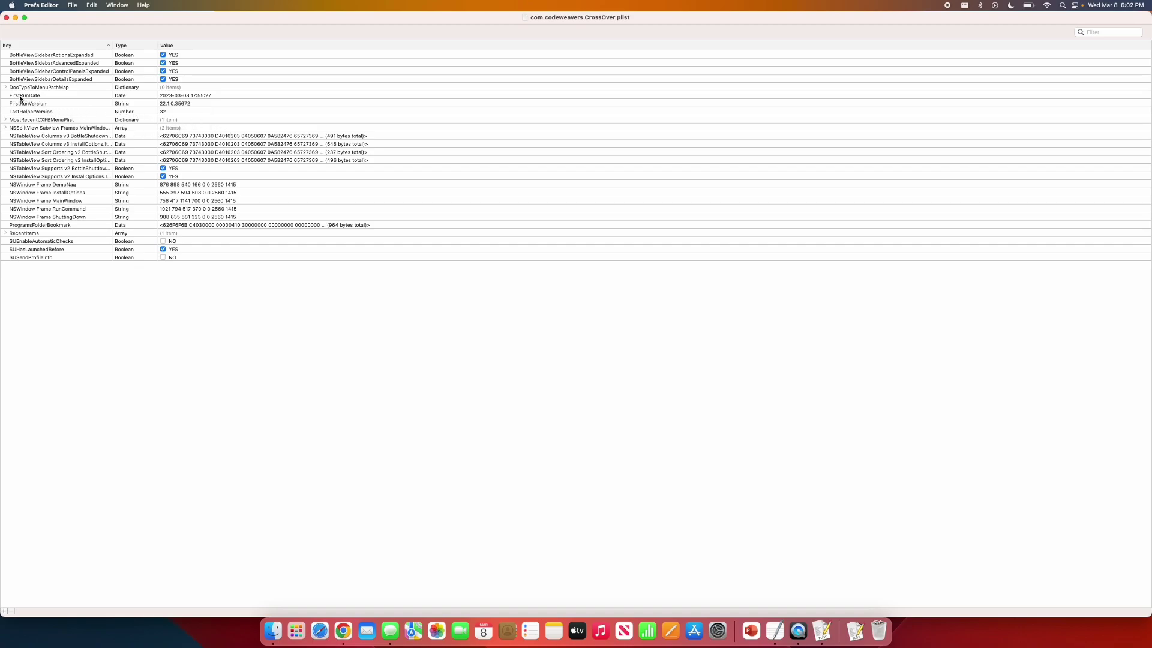
left_click(170, 100)
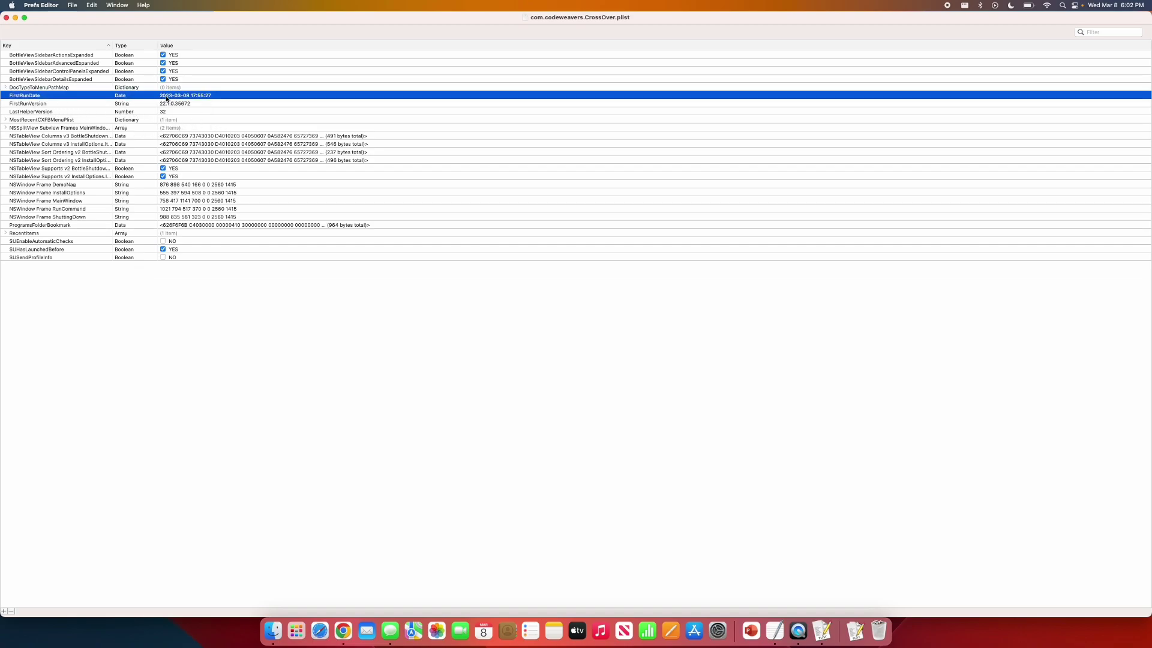
left_click(168, 96)
left_click(172, 94)
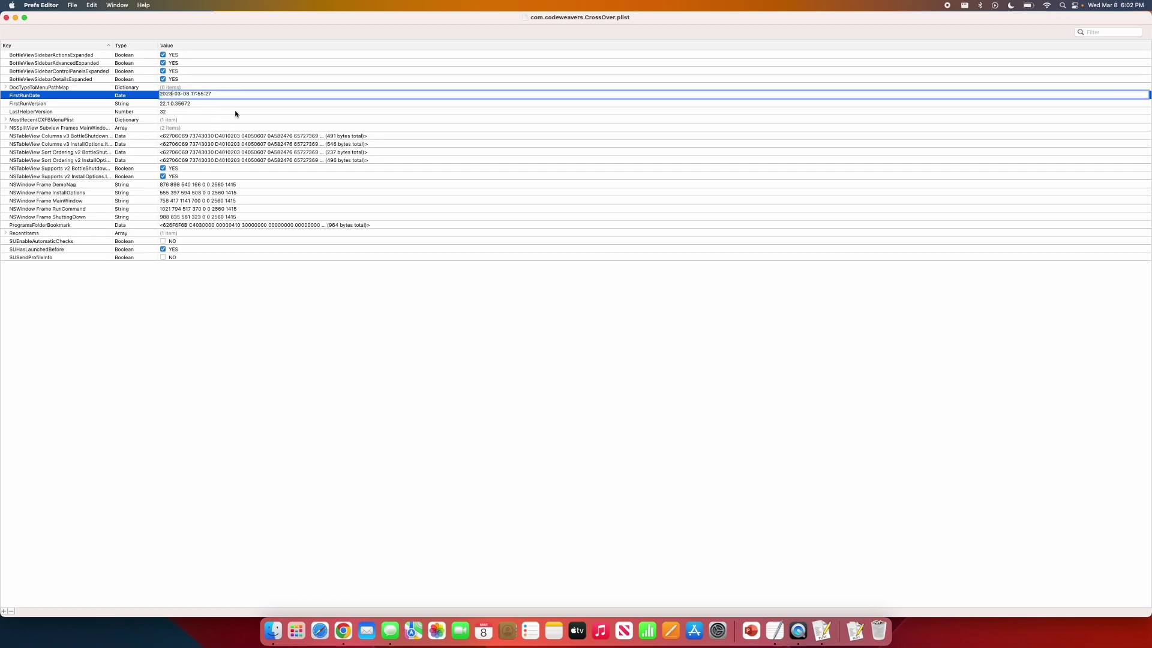
key("BackSpace")
key("BackSpace")
key("BackSpace")
key("BackSpace")
type("5000")
left_click(112, 300)
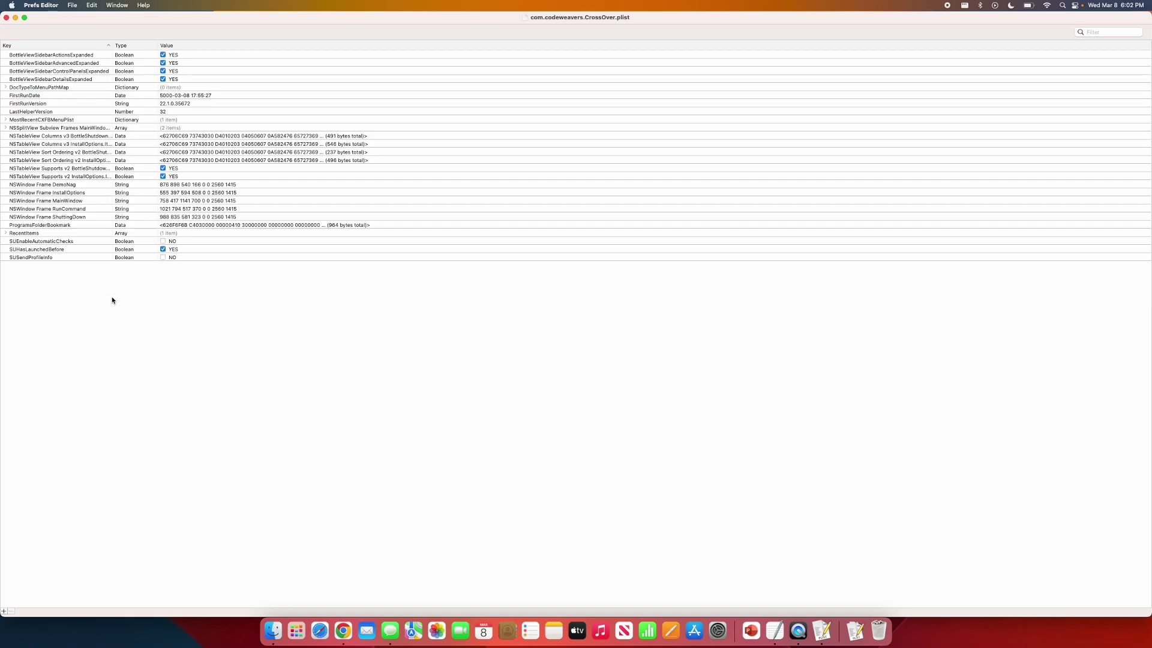
- Close the edited plist, relaunch CrossOver from Launchpad, accept Try Now, and close the Home and Finder windows
left_click(6, 17)
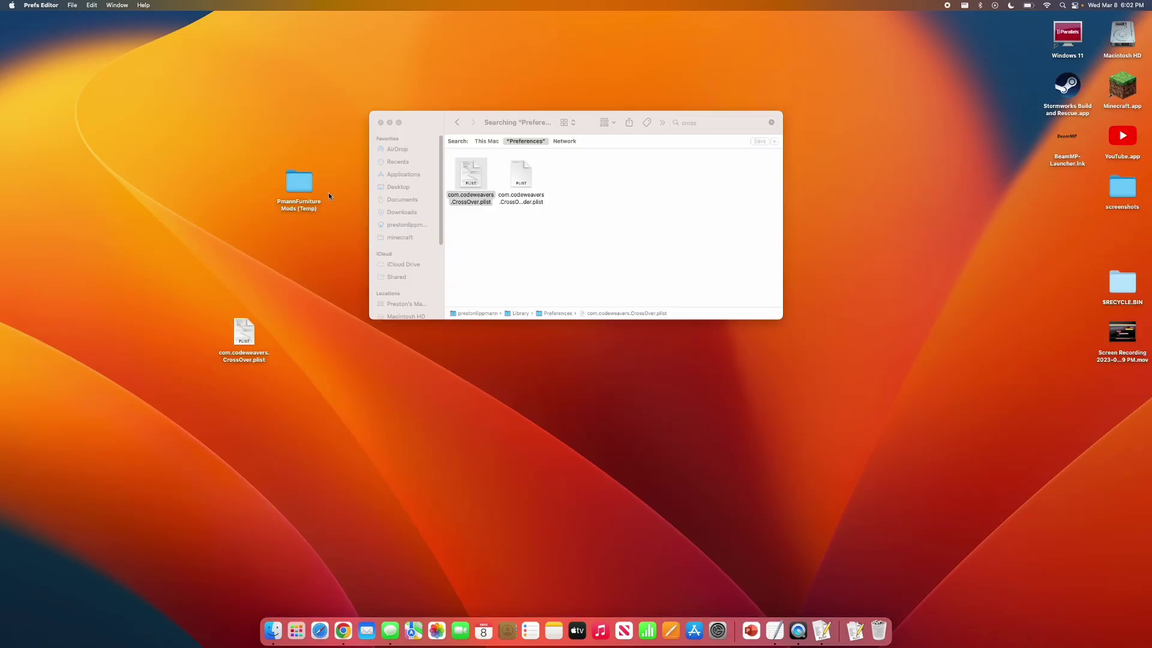
left_click(551, 260)
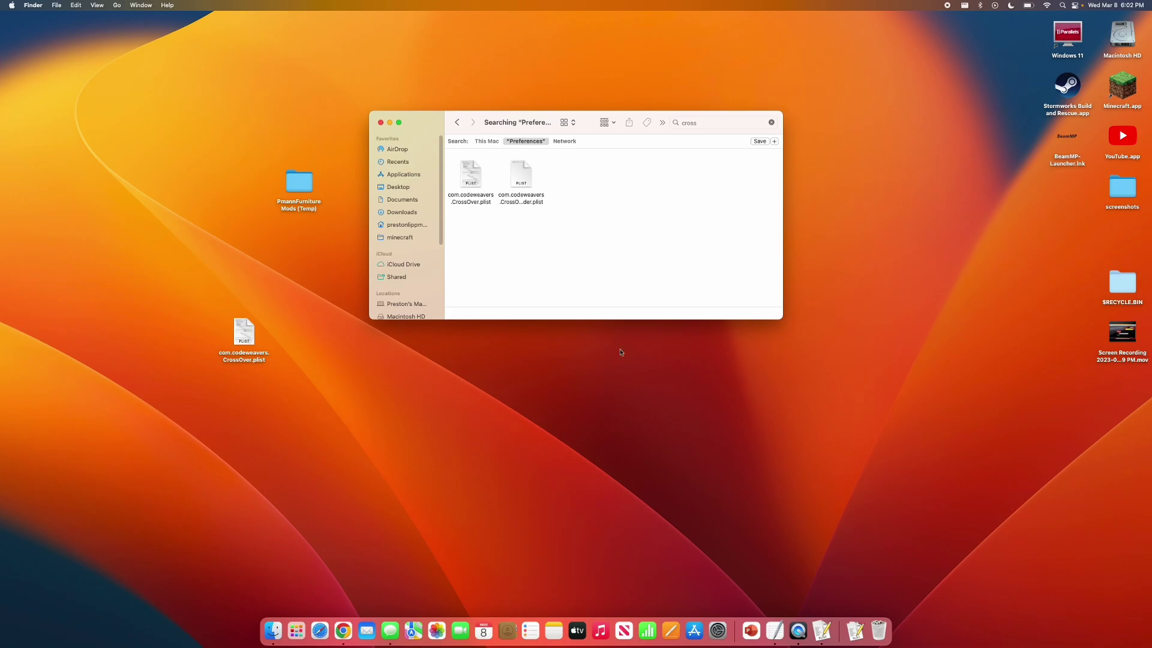
left_click(296, 629)
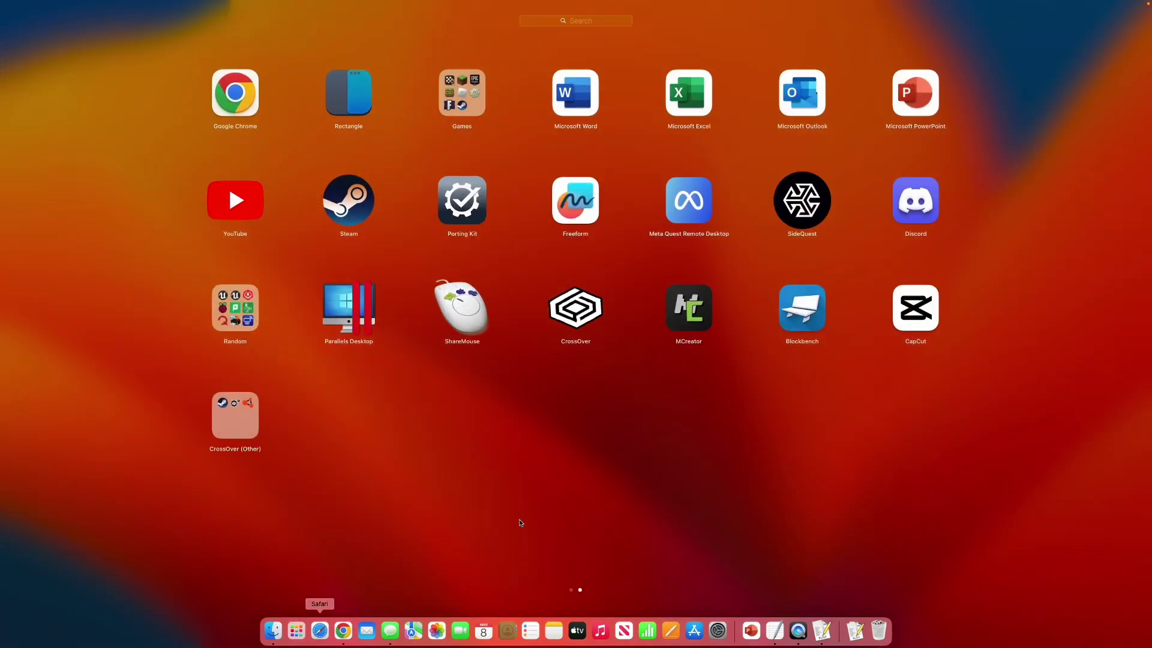
left_click(606, 316)
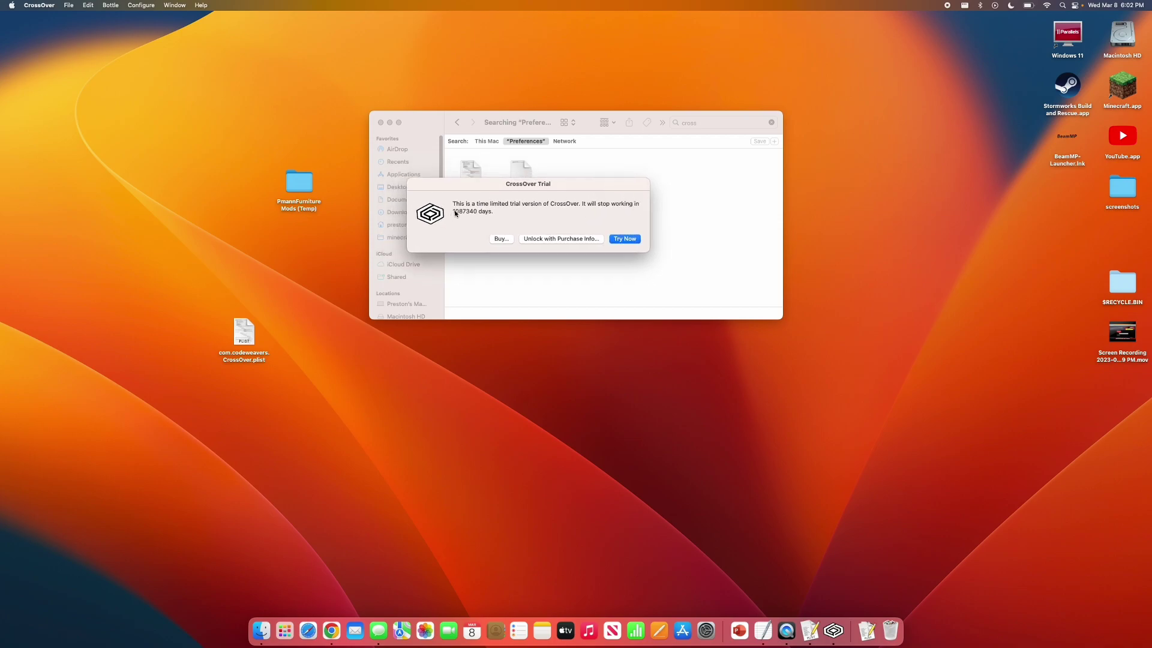
left_click(624, 240)
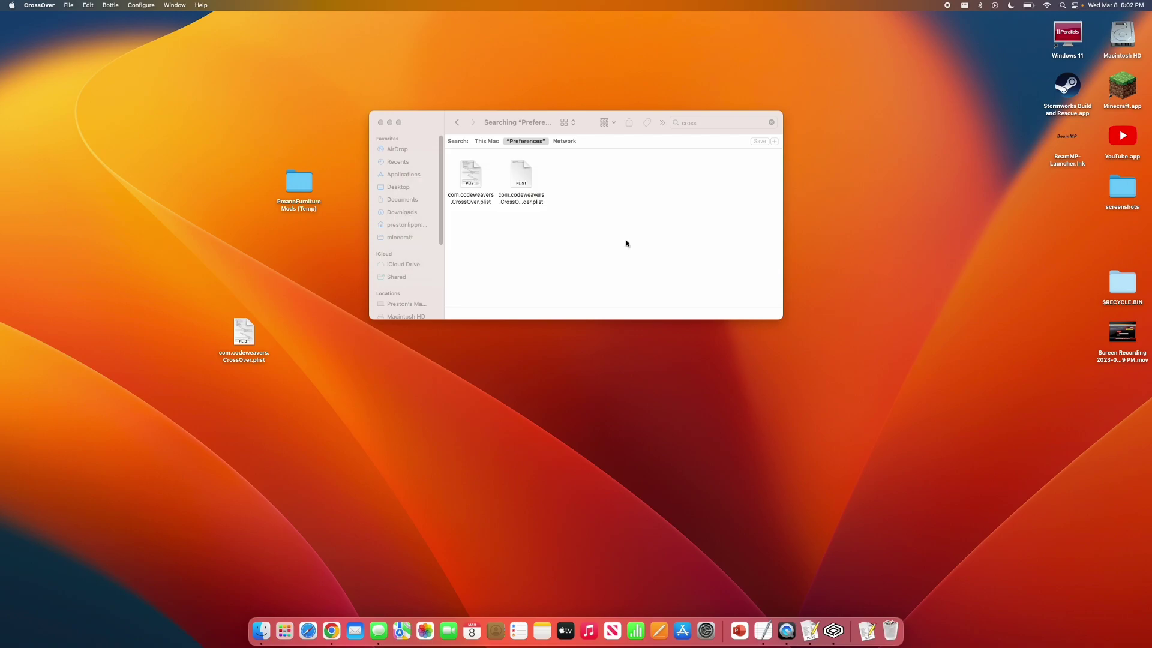
left_click(349, 154)
left_click(380, 122)
- Install Steam from CrossOver's Popular Applications into a Steam bottle, completing Steam Setup with Next and Finish
left_click_drag(675, 378, 561, 306)
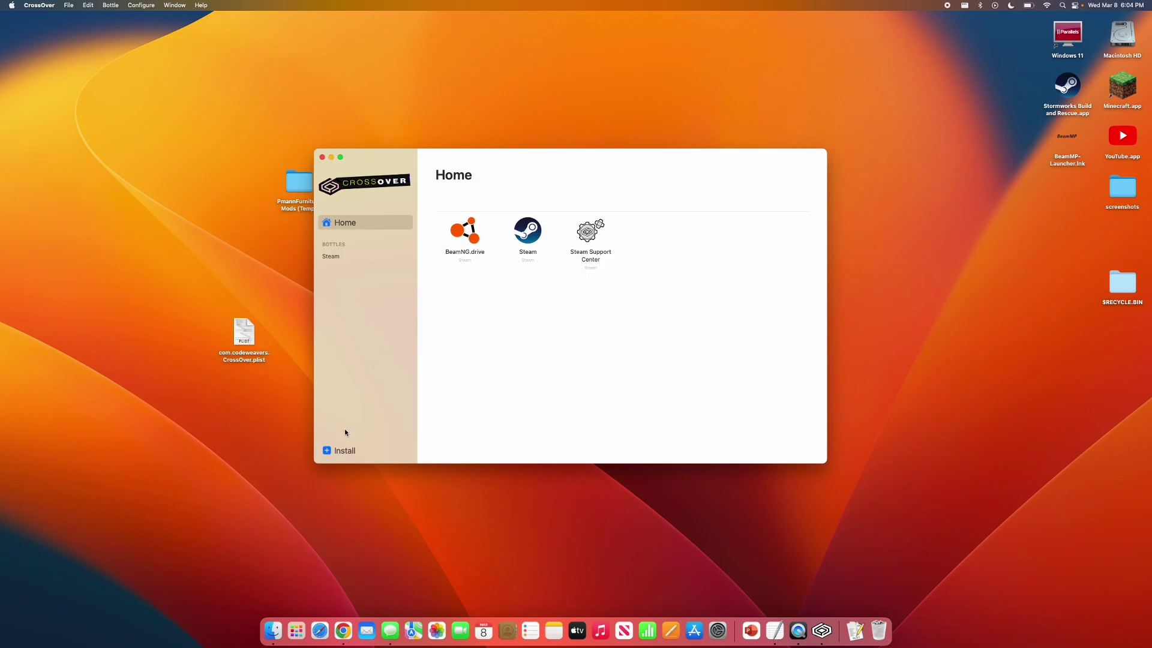
left_click(329, 451)
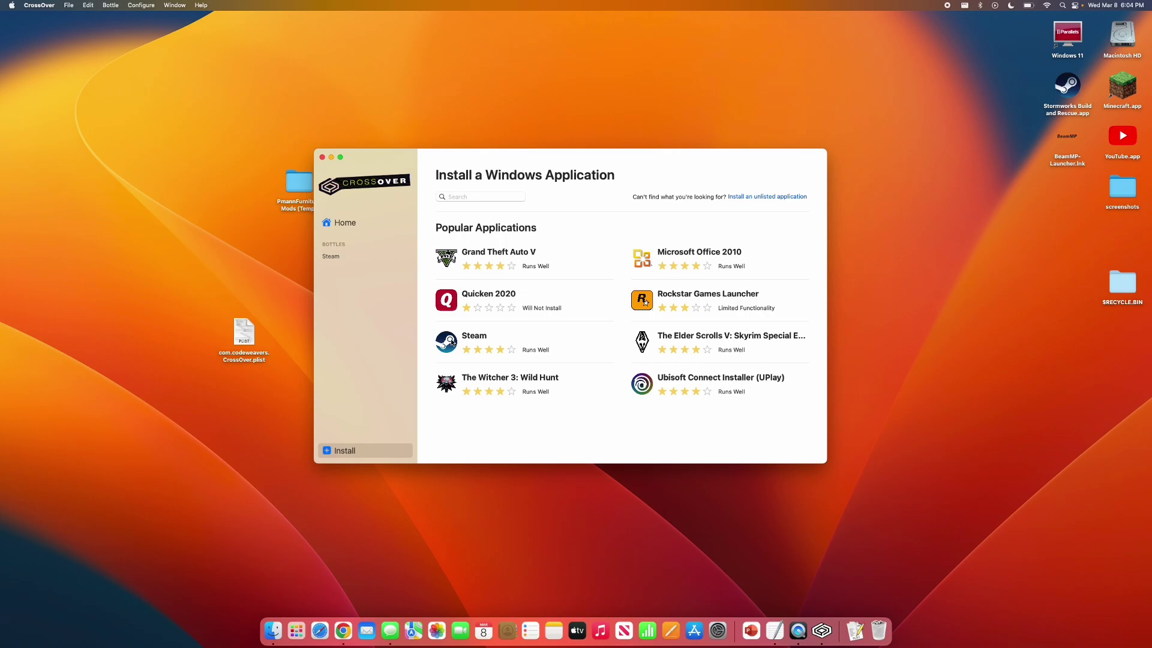
left_click(474, 338)
left_click(771, 202)
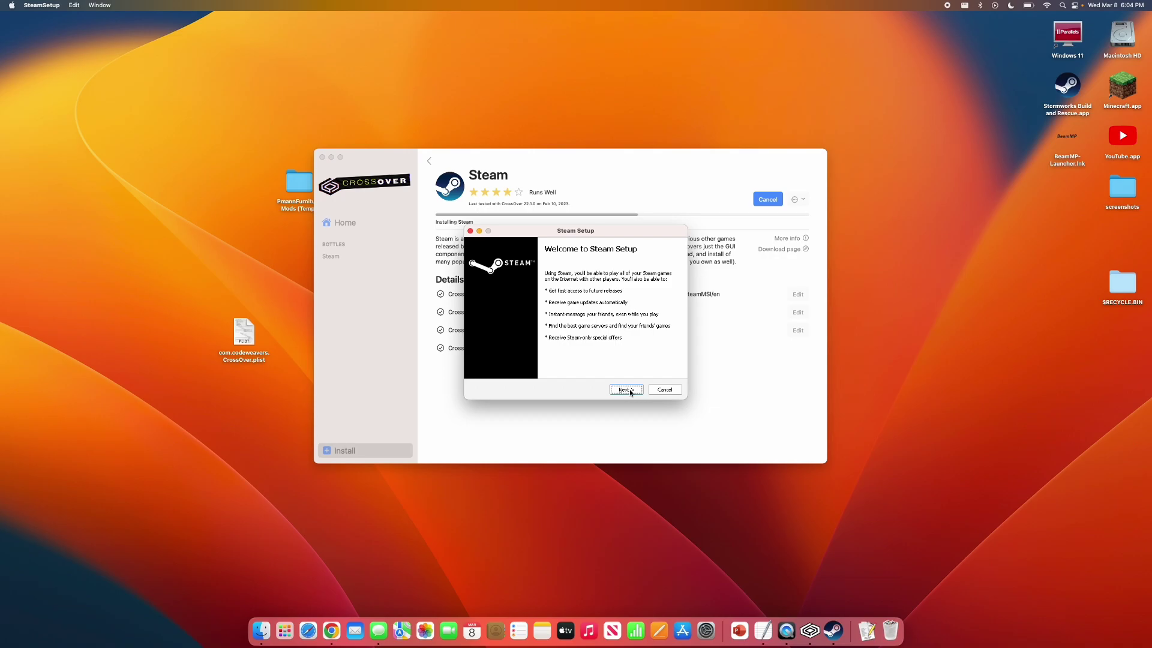
left_click(628, 391)
left_click(626, 391)
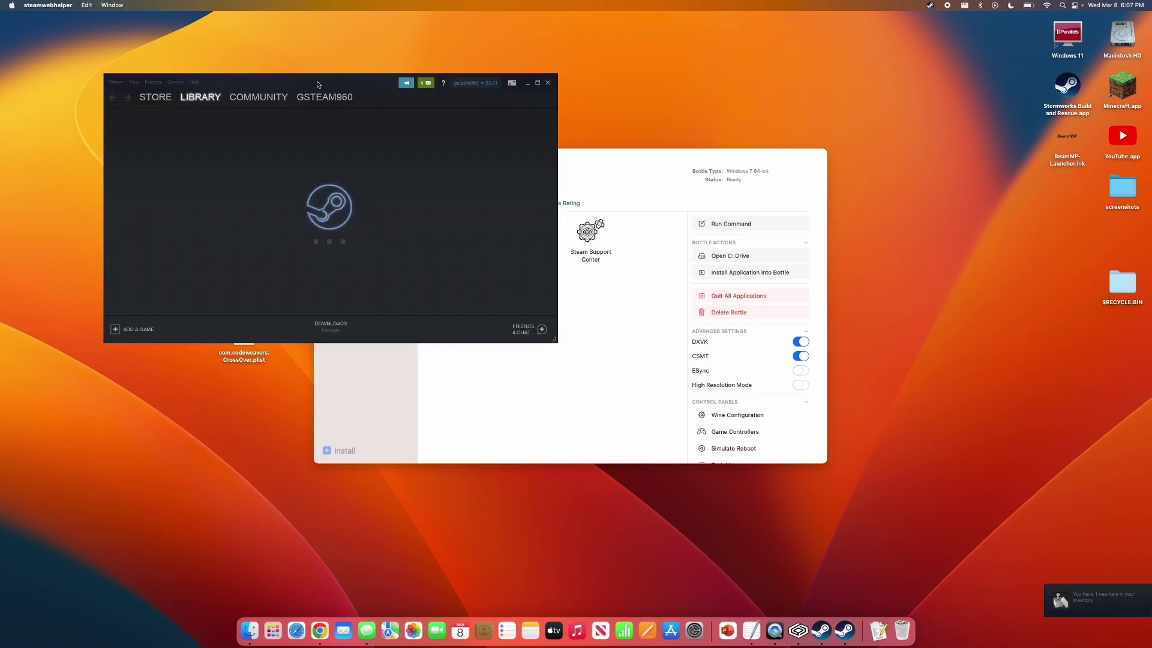
- View the BeamNG.drive page in the Steam library, then close the Steam client window
left_click_drag(380, 85, 567, 124)
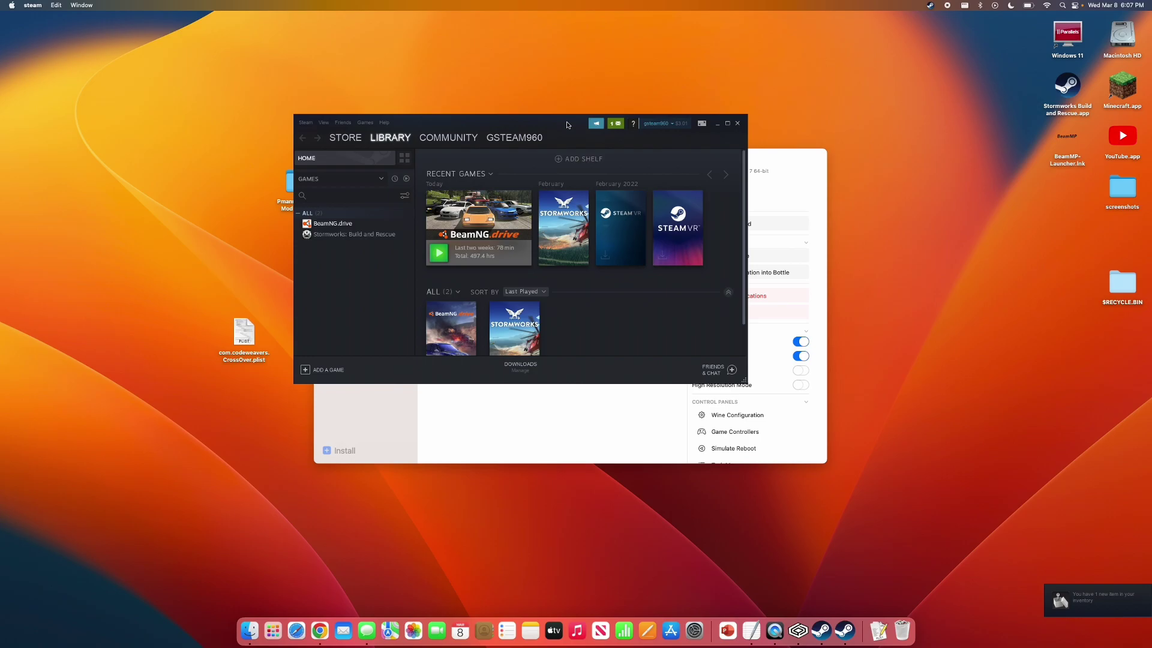
left_click(402, 220)
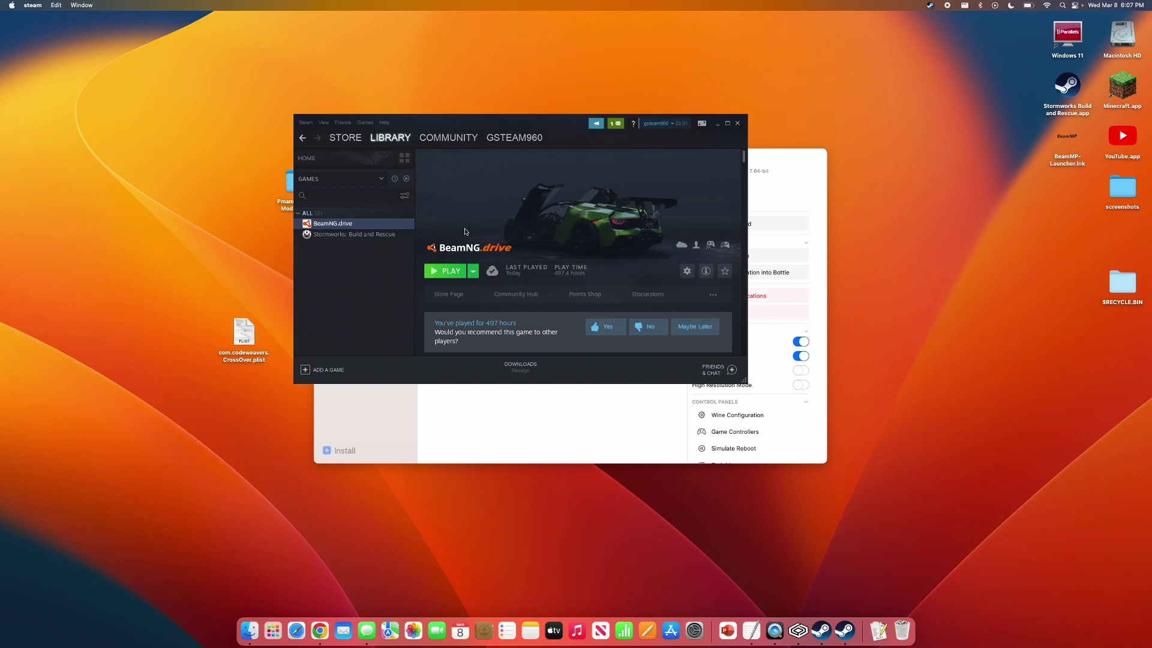
left_click(737, 123)
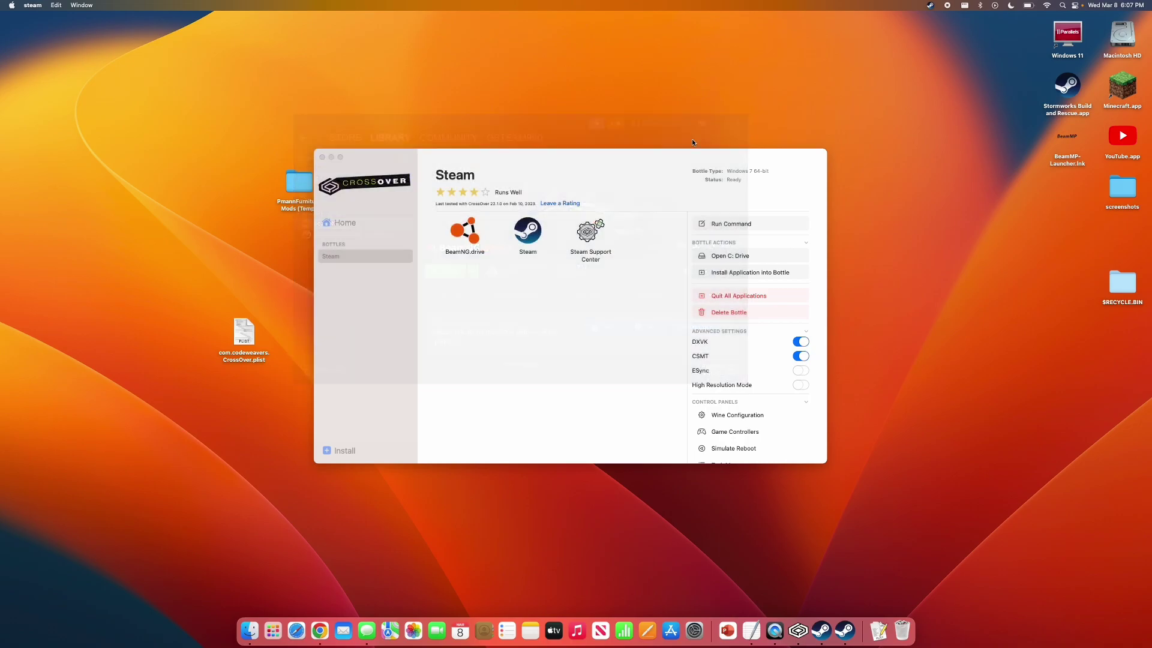
left_click(546, 162)
left_click_drag(546, 162, 591, 153)
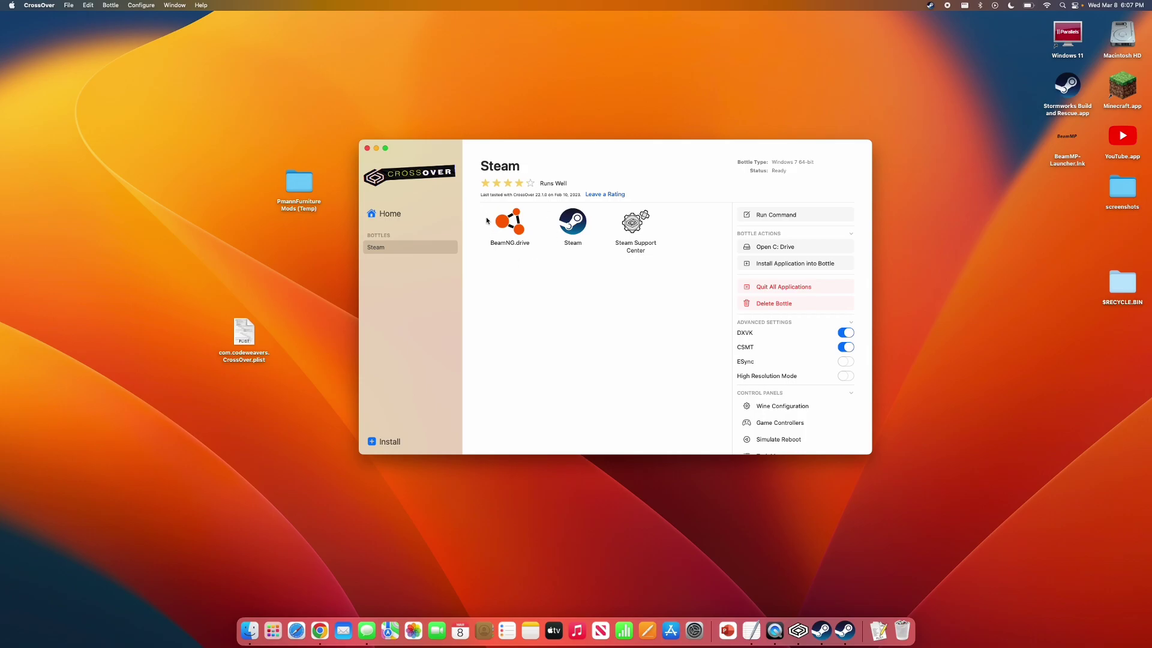
- Close the bottle window, quit CrossOver from its Dock icon to shut down Steam, then open Launchpad
left_click(366, 149)
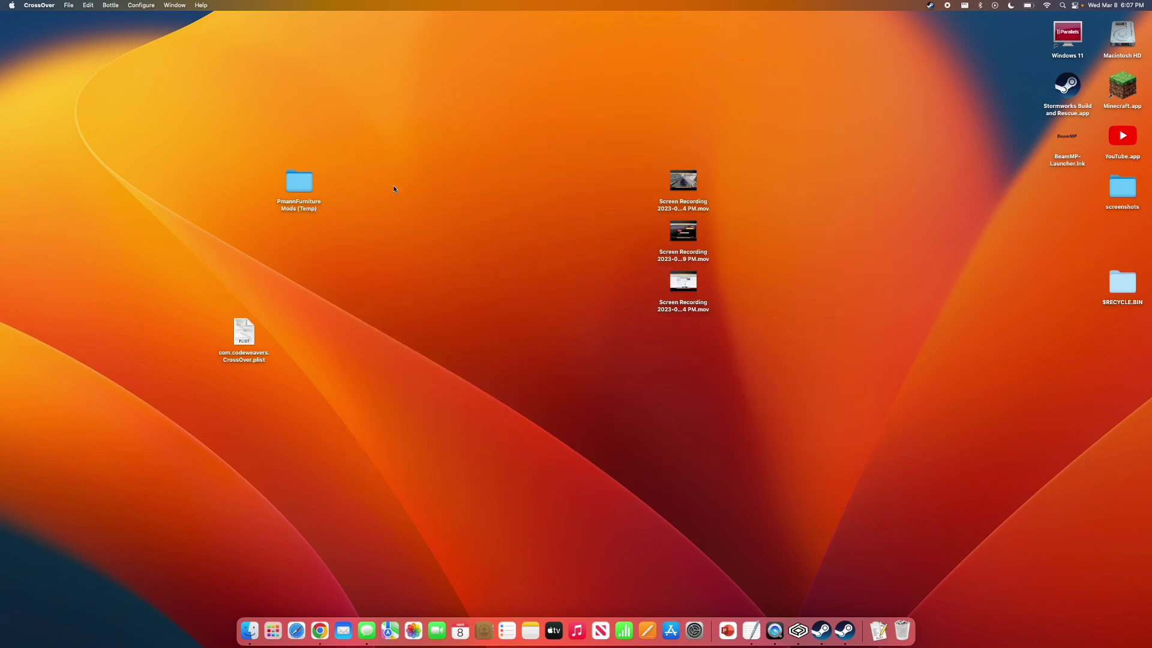
right_click(798, 630)
left_click(798, 601)
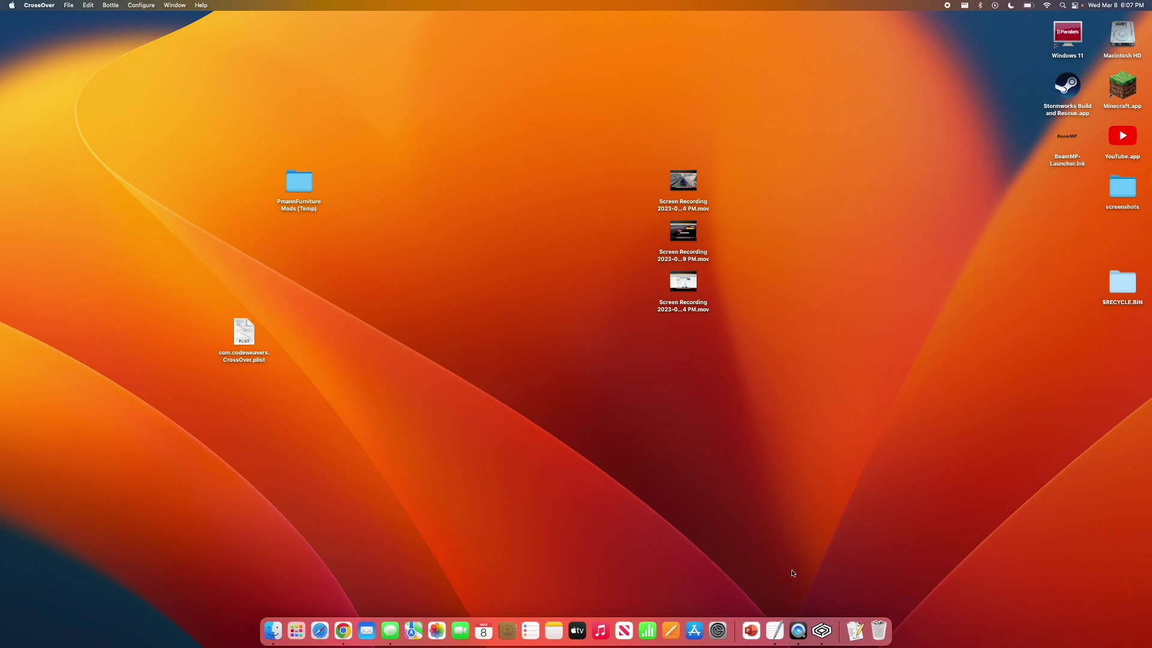
right_click(822, 629)
left_click(824, 603)
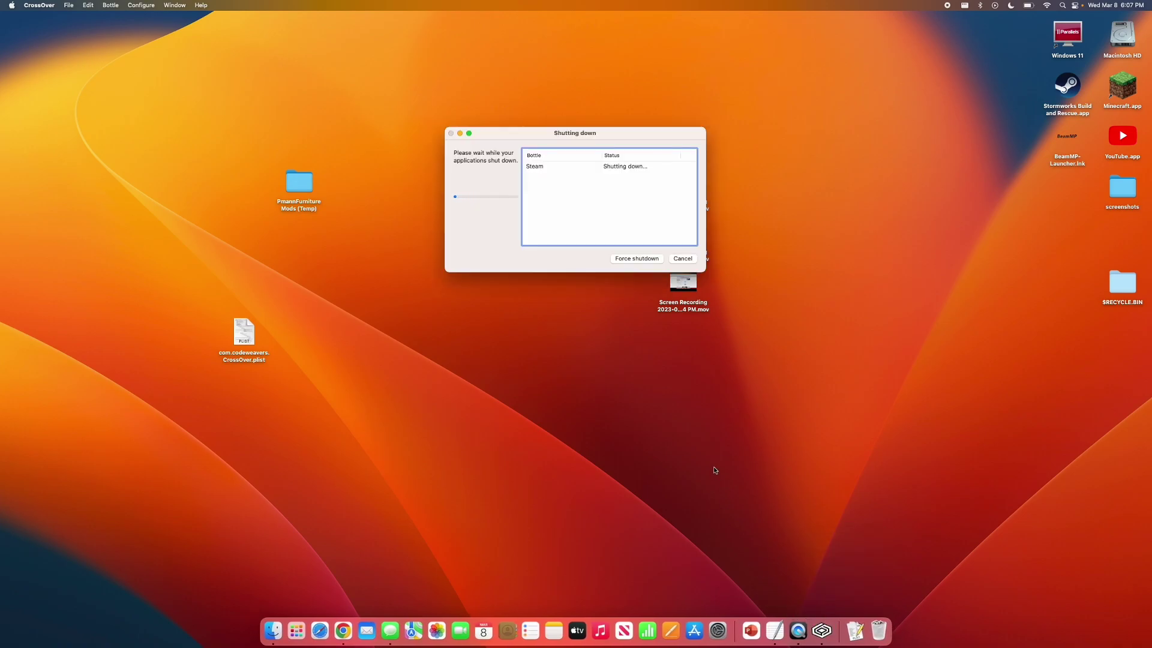
left_click(308, 630)
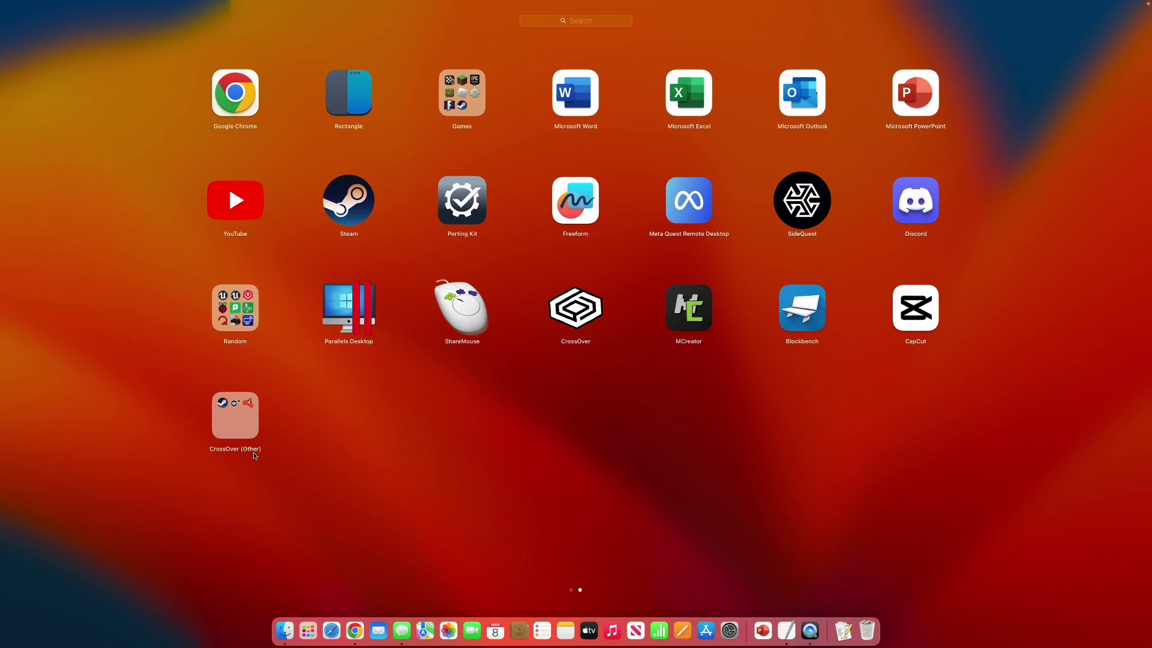
- Launch BeamNG.drive from the CrossOver (Other) folder and choose Try Now on the trial notice
left_click(249, 428)
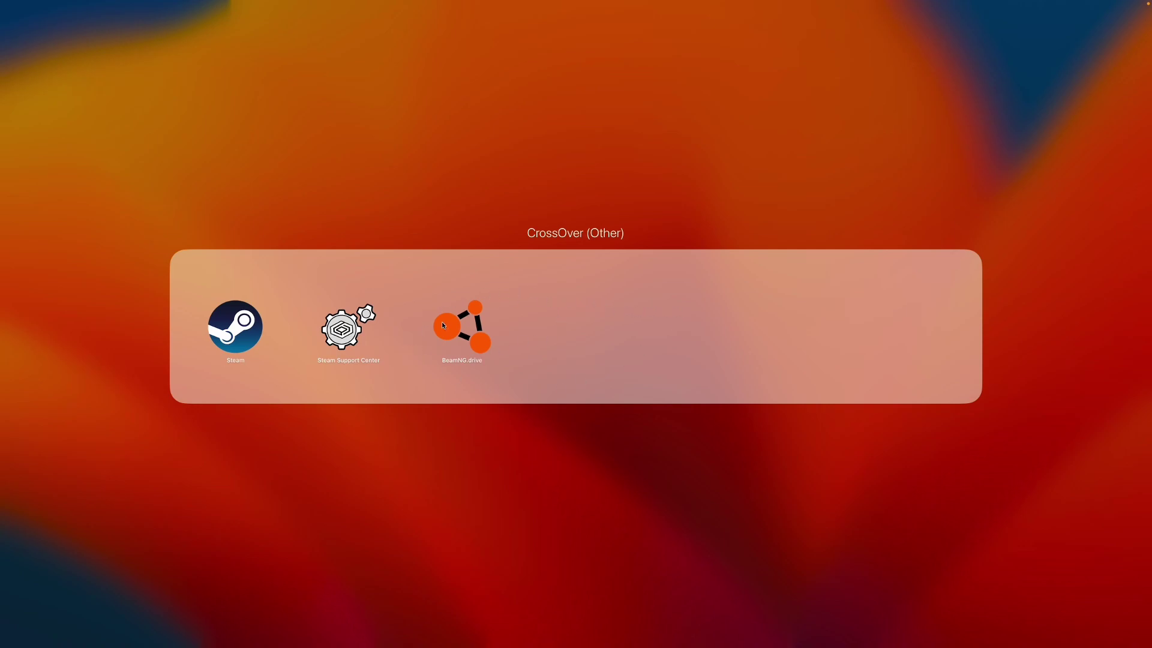
left_click(466, 329)
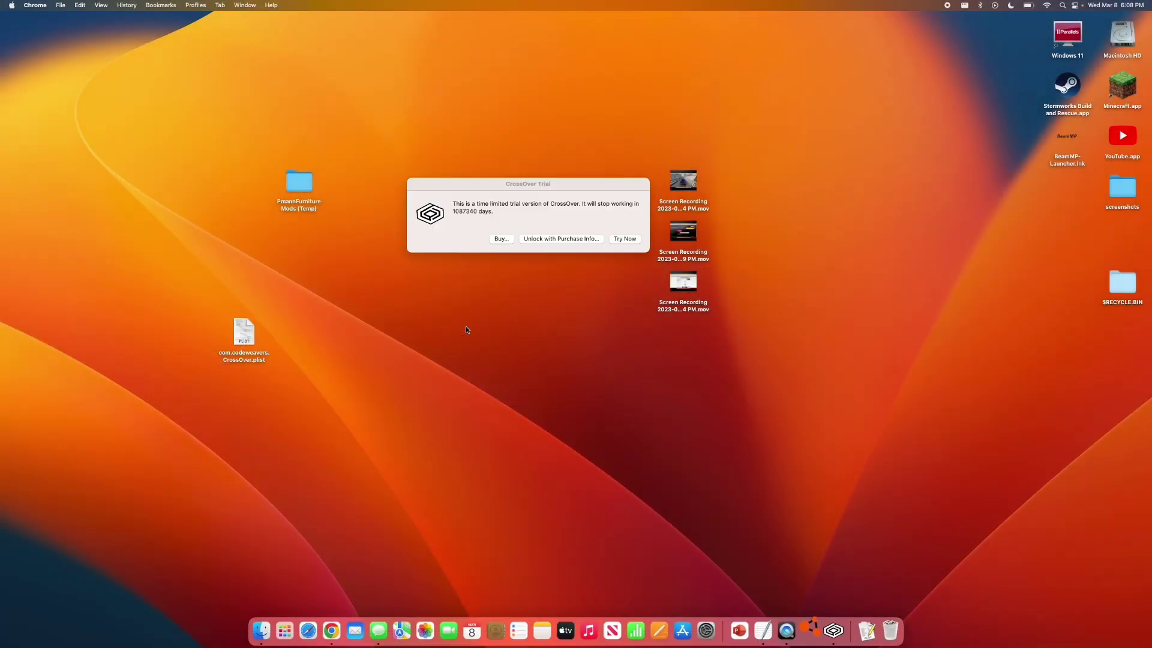
left_click(625, 238)
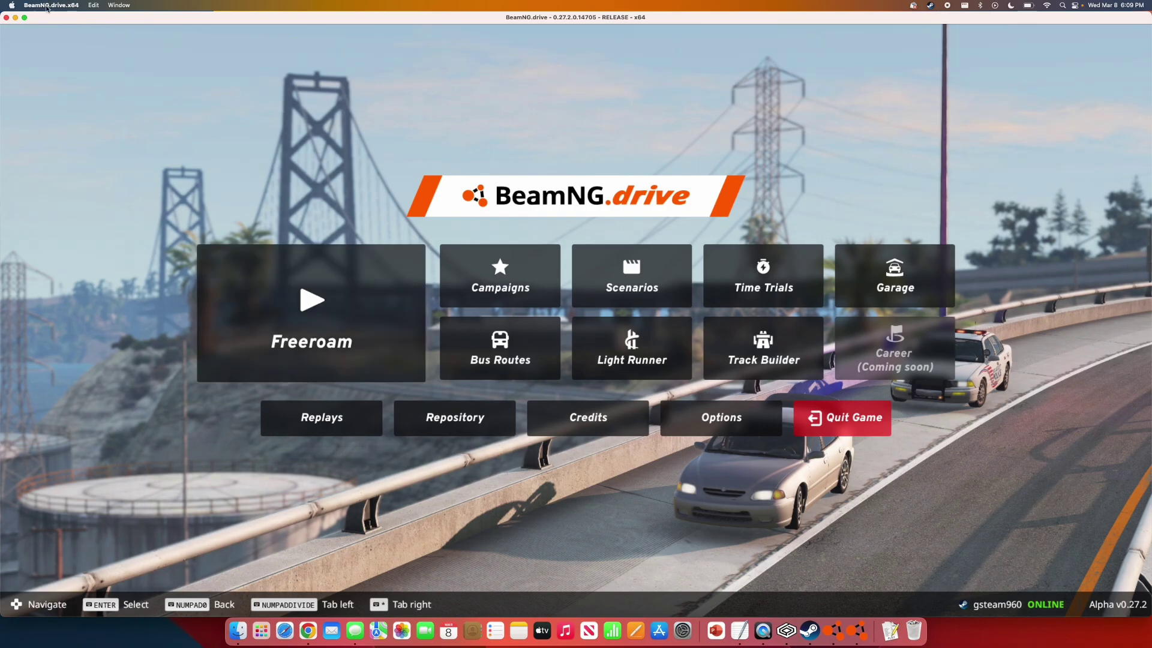
left_click(12, 5)
left_click(29, 20)
left_click_drag(564, 122, 389, 137)
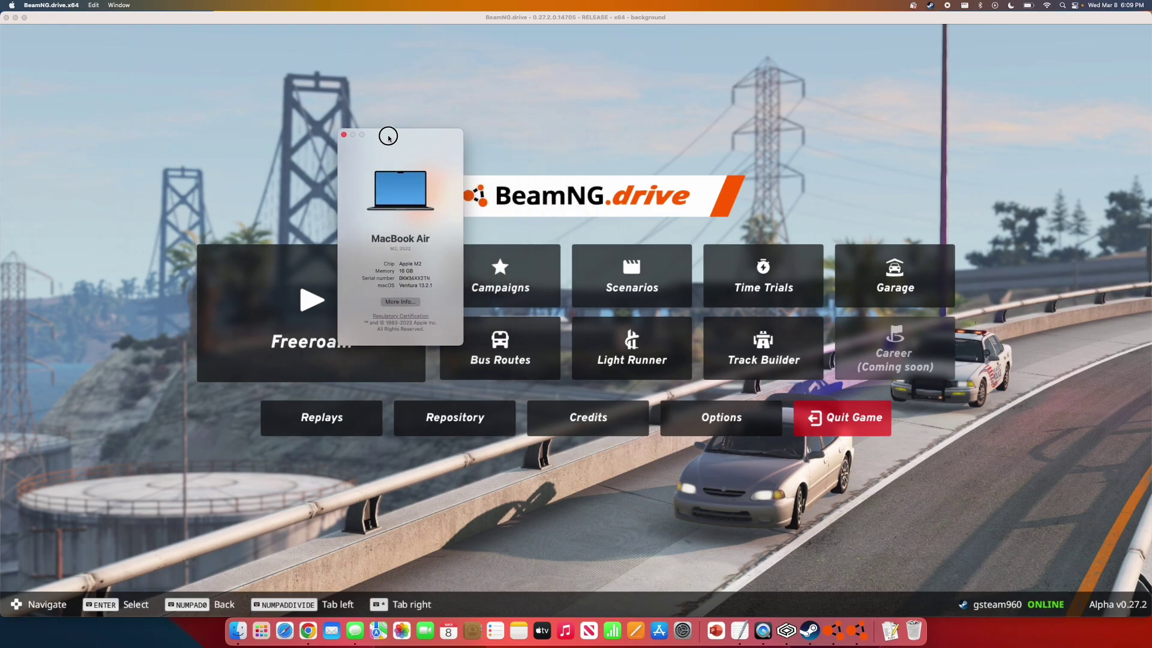
left_click(342, 135)
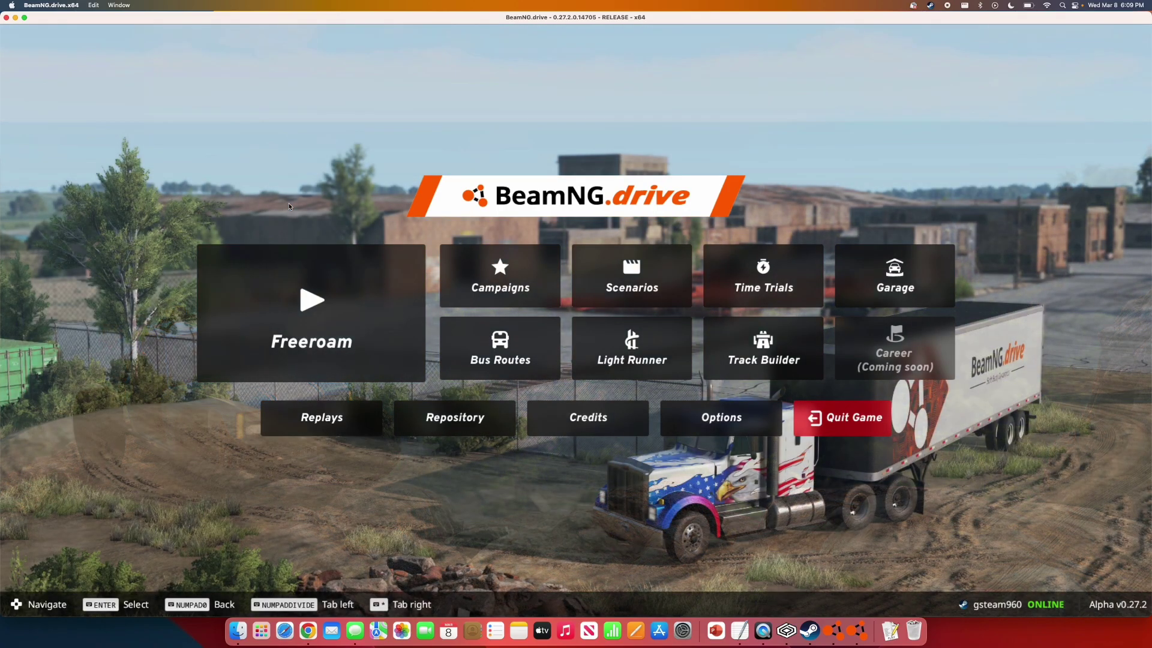
- Start a Freeroam session on the West Coast, USA map at the Highway spawn point
left_click(303, 275)
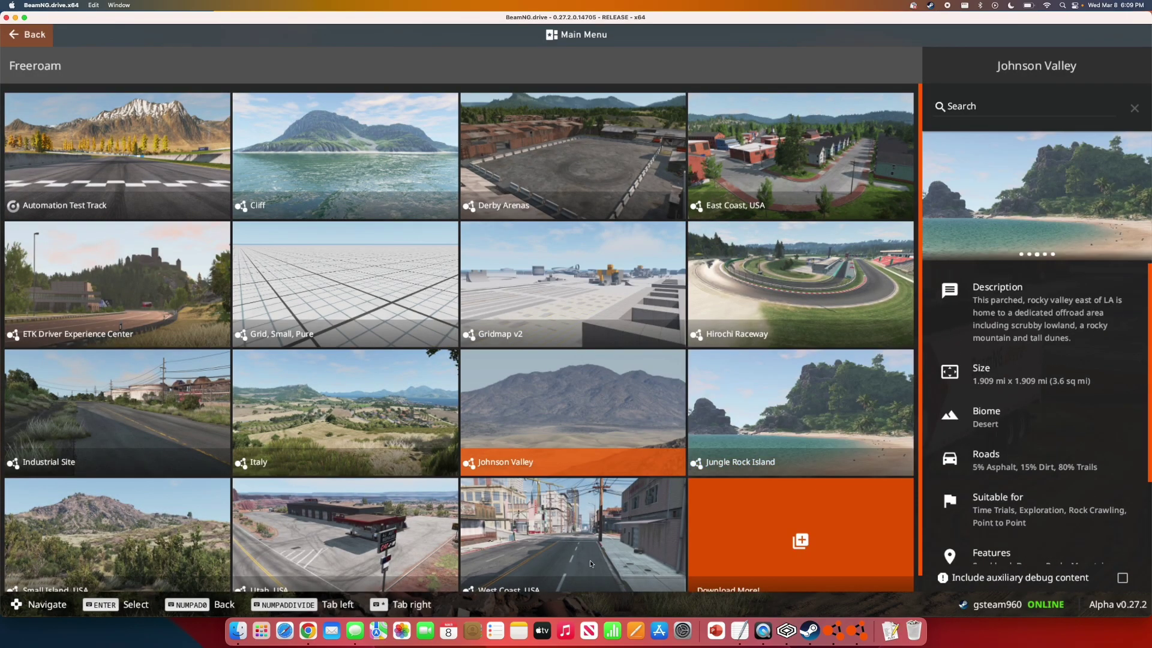
left_click(589, 560)
double_click(110, 306)
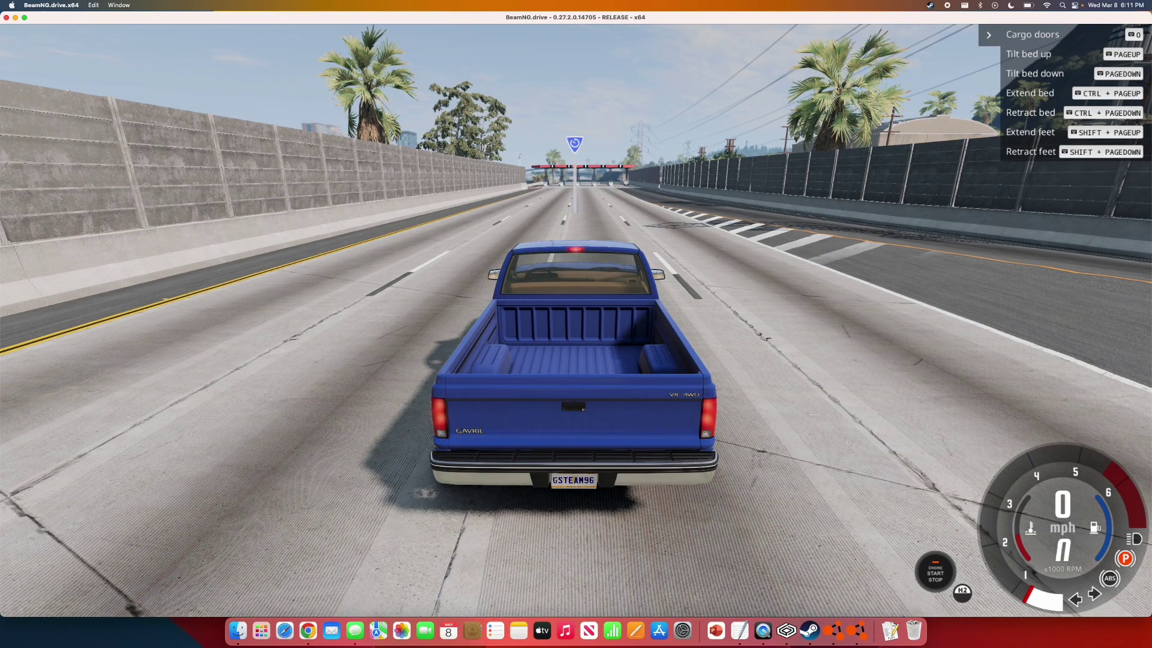
- Drive the pickup through the toll booths onto the highway and steer it into the roadside wall
key("Up")
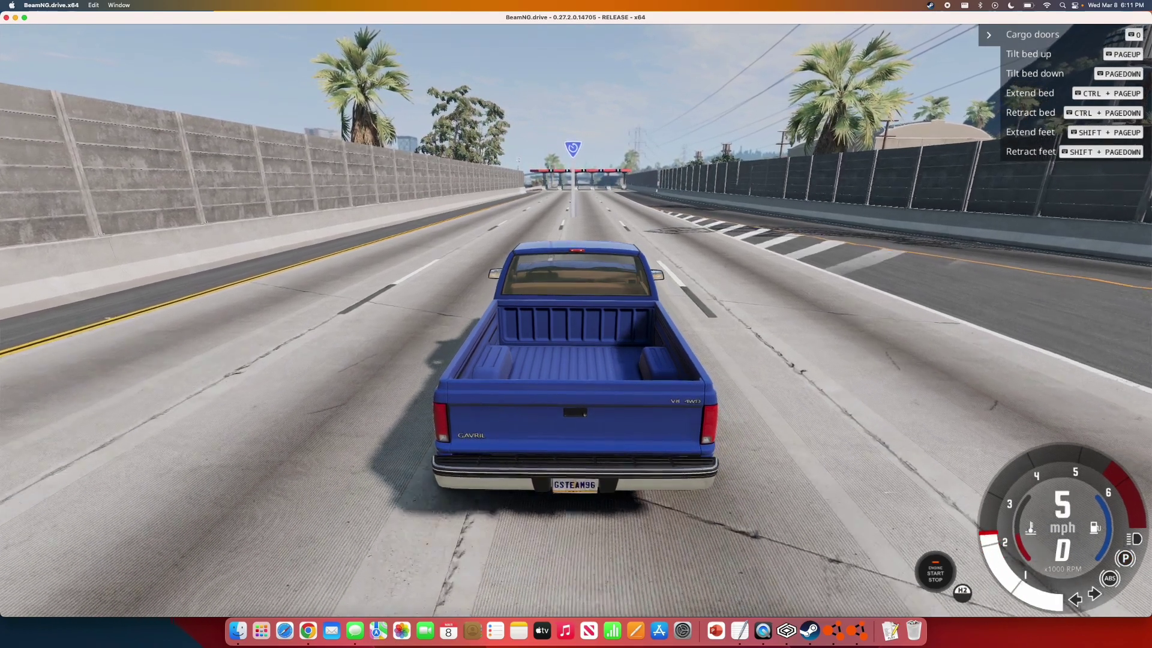
key("Up")
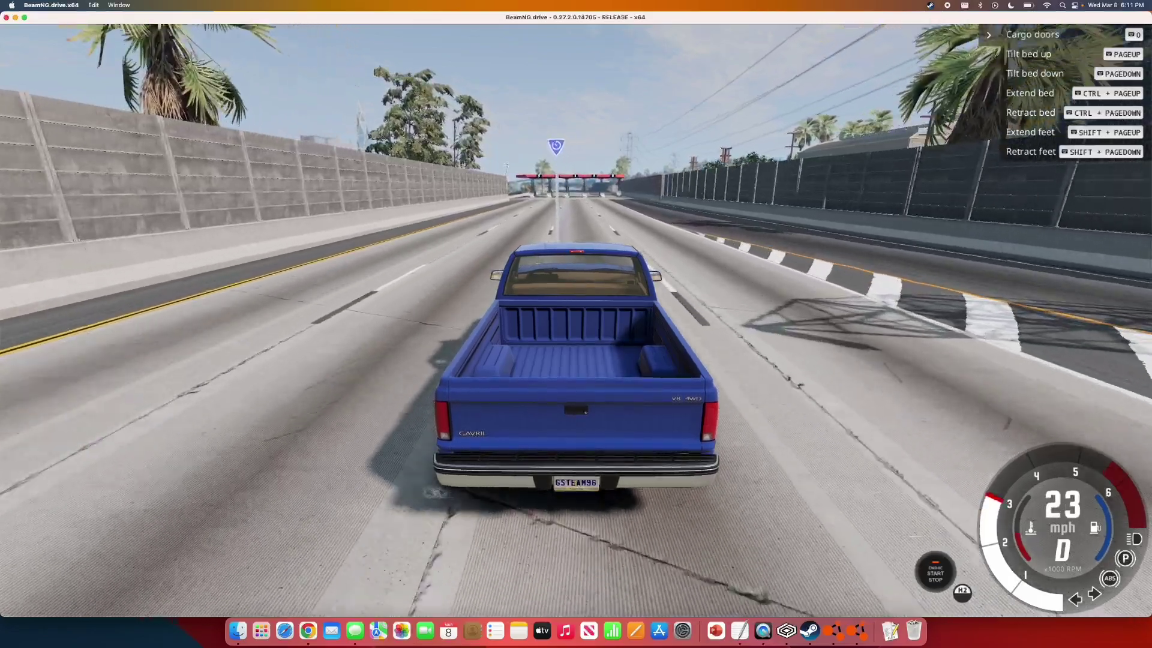
key("Up")
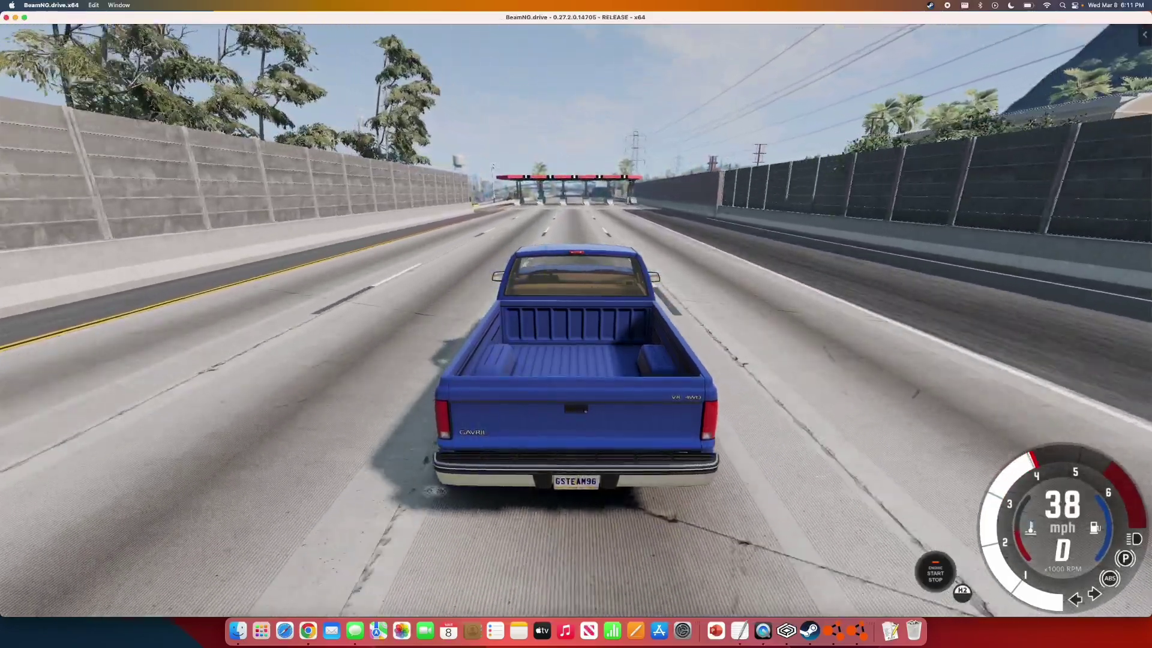
key("Up")
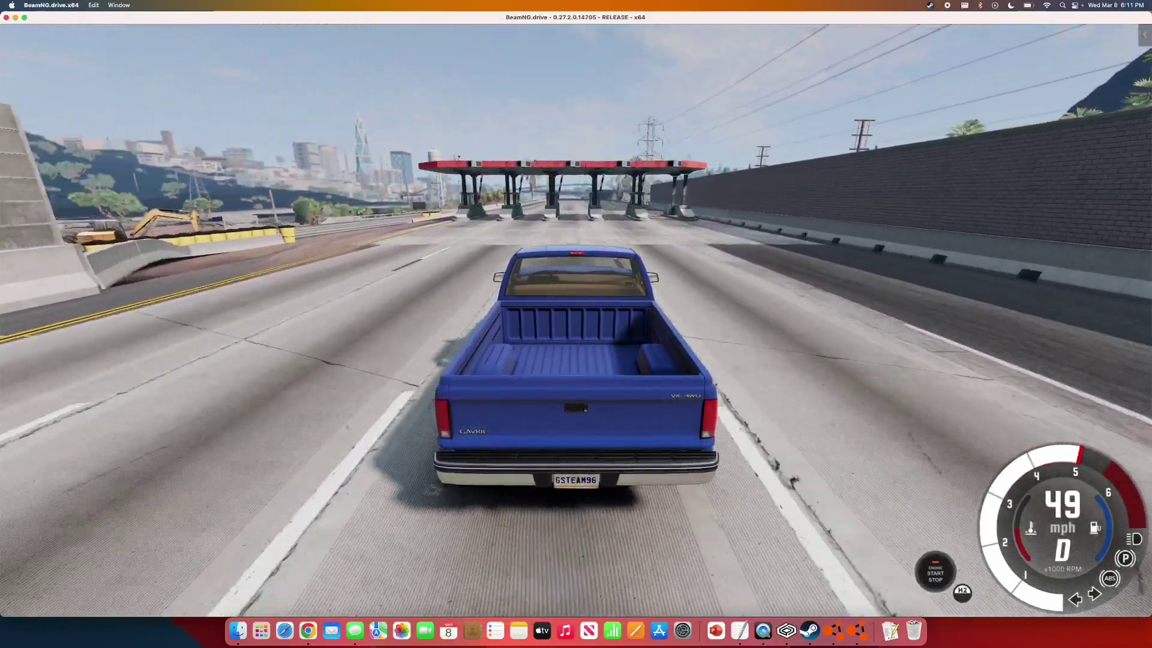
key("Up")
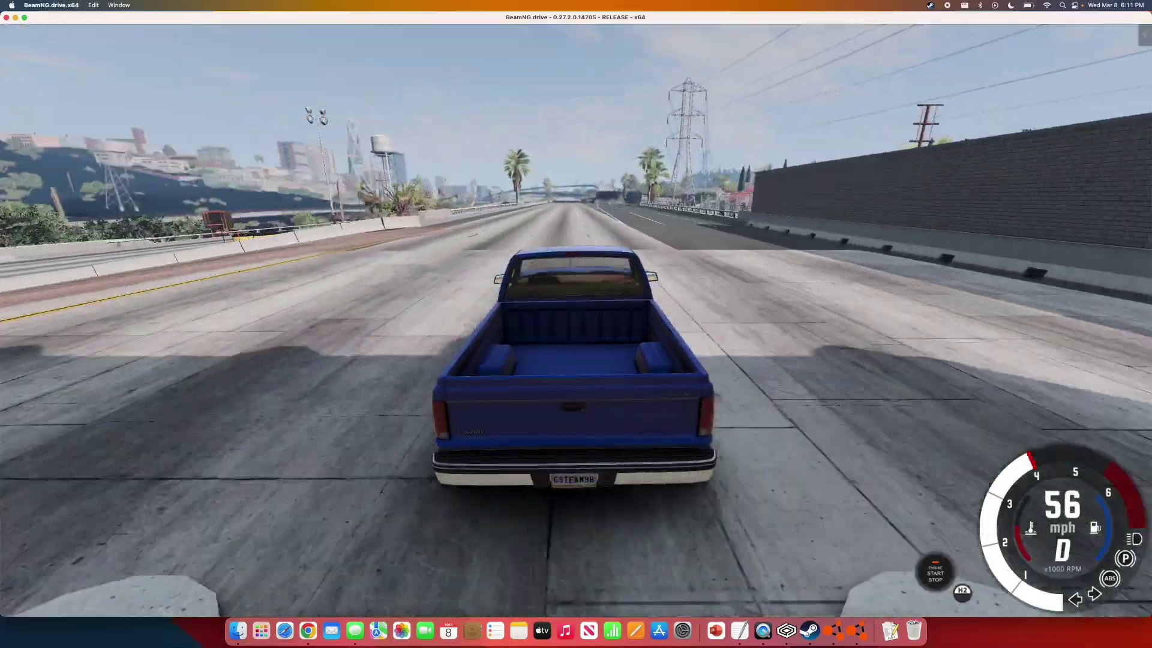
key("Up")
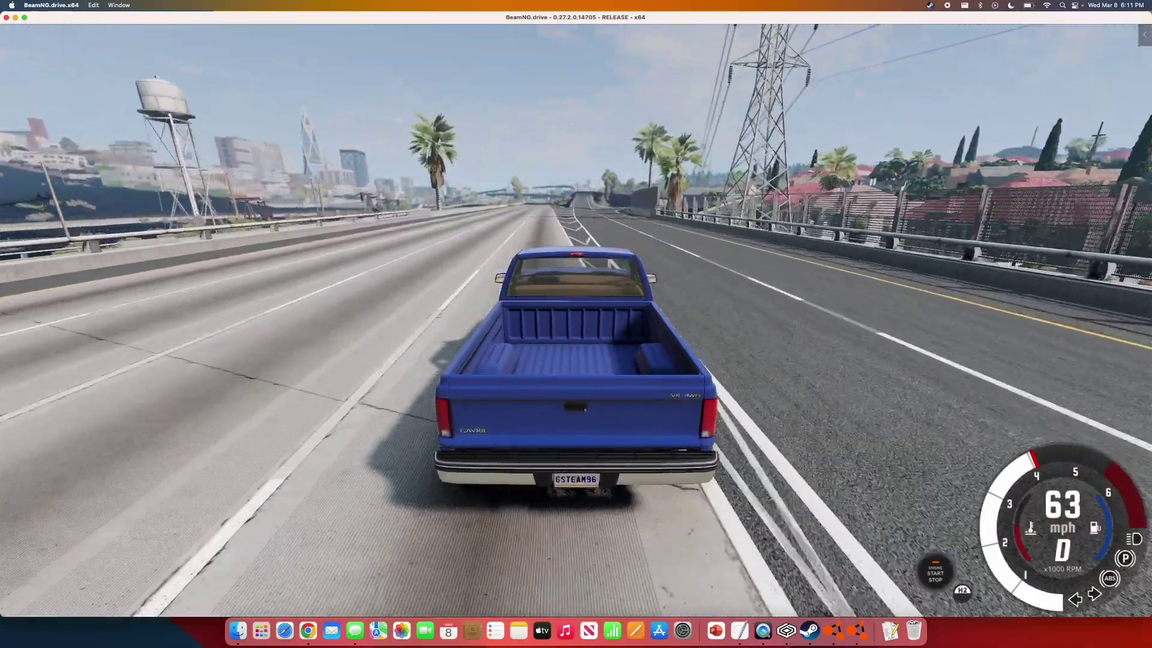
key("Up")
key("Left")
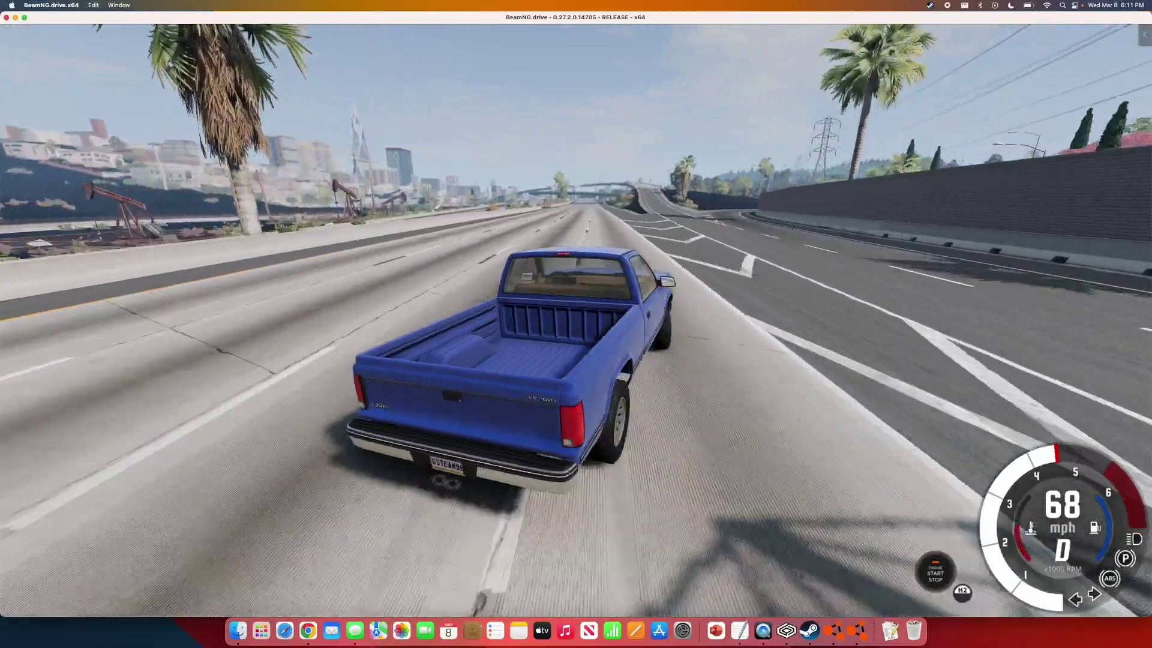
key("Up")
key("Left")
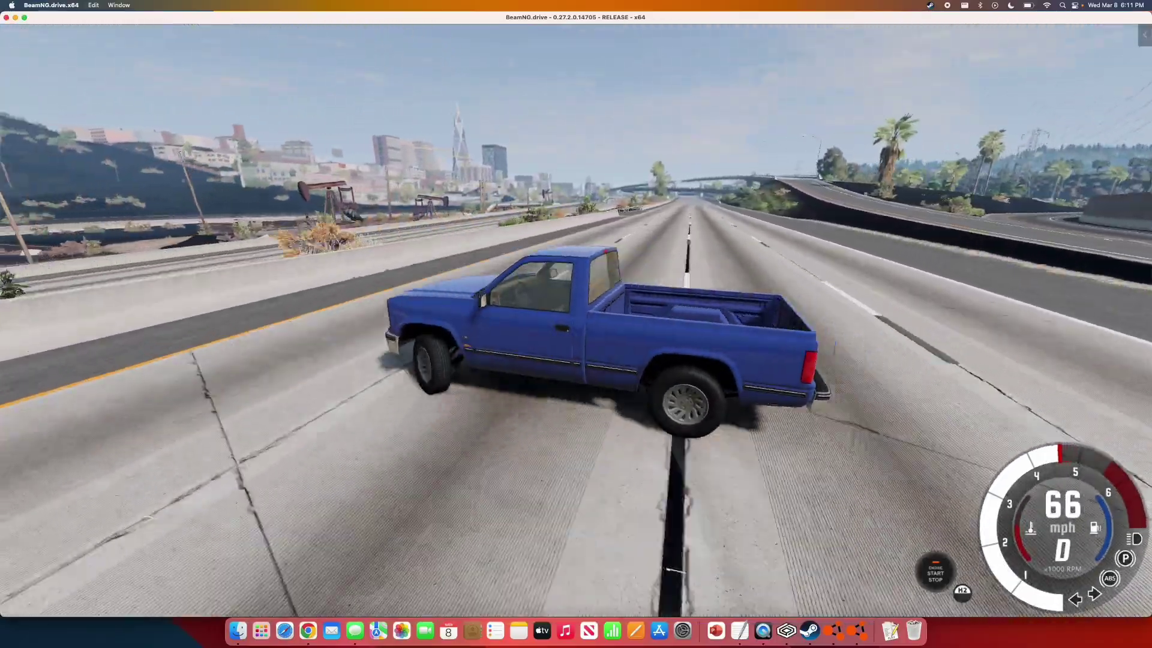
key("Right")
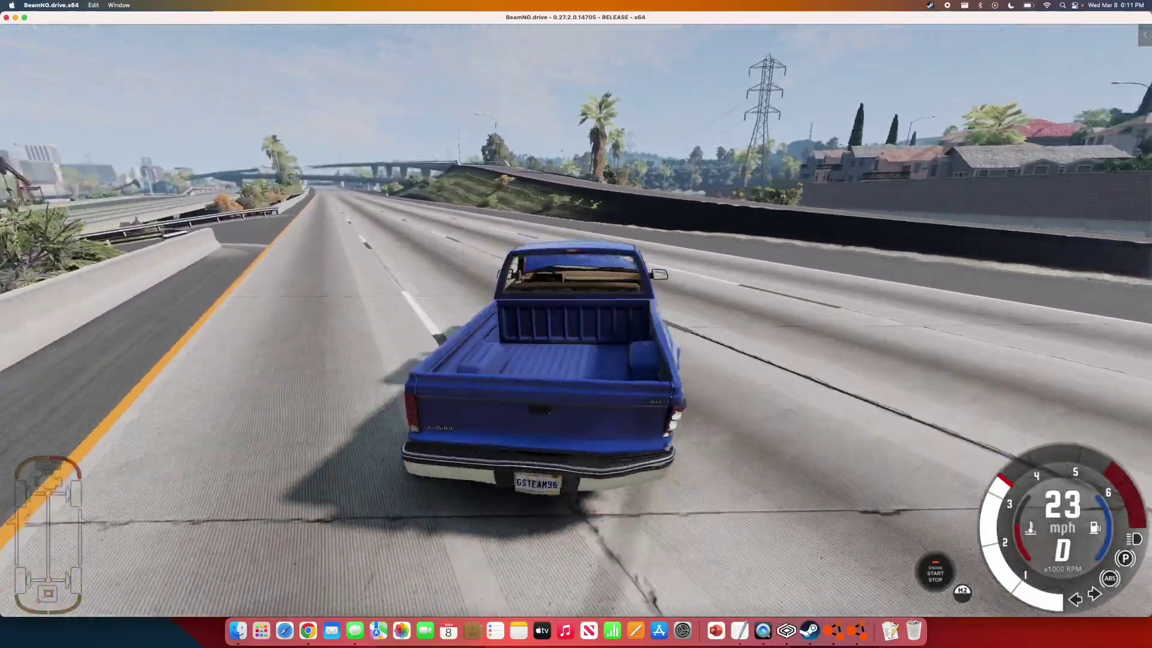
key("Up")
key("Up")
key("Right")
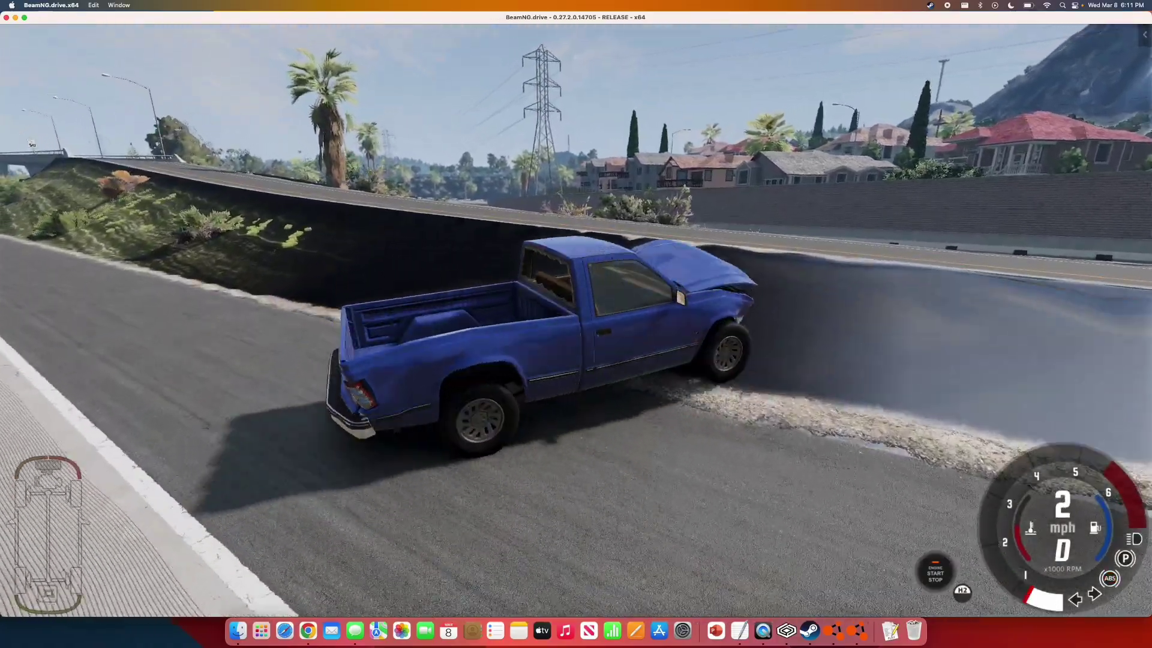
- Reverse the crashed pickup away from the wall across the lane
key("Down")
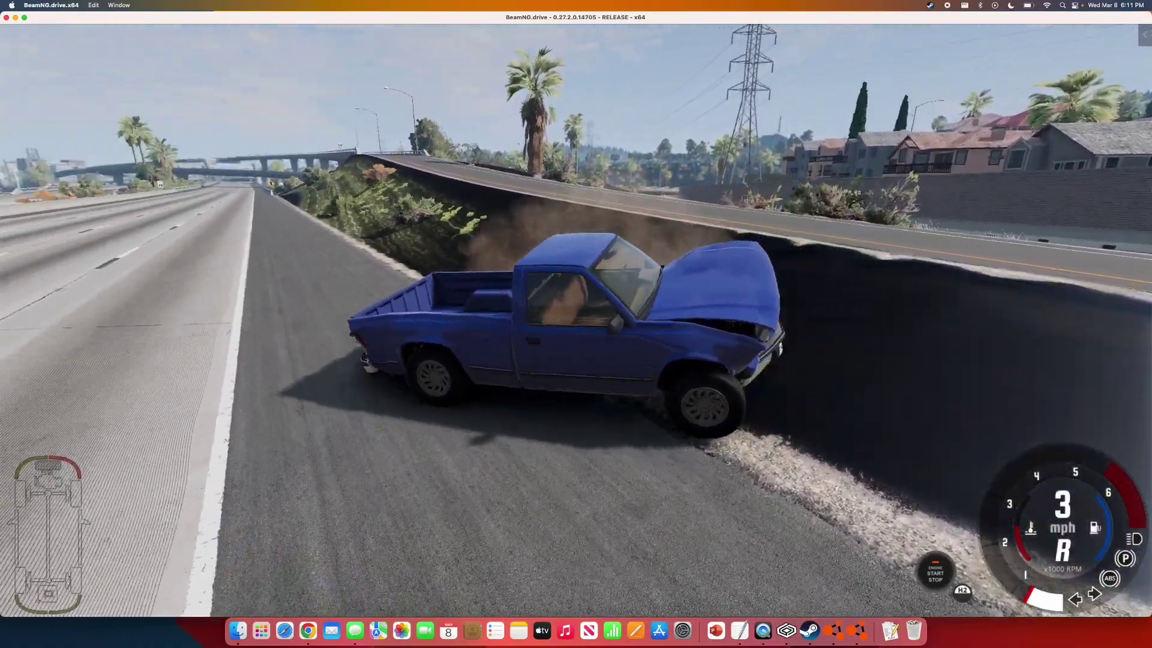
key("Down")
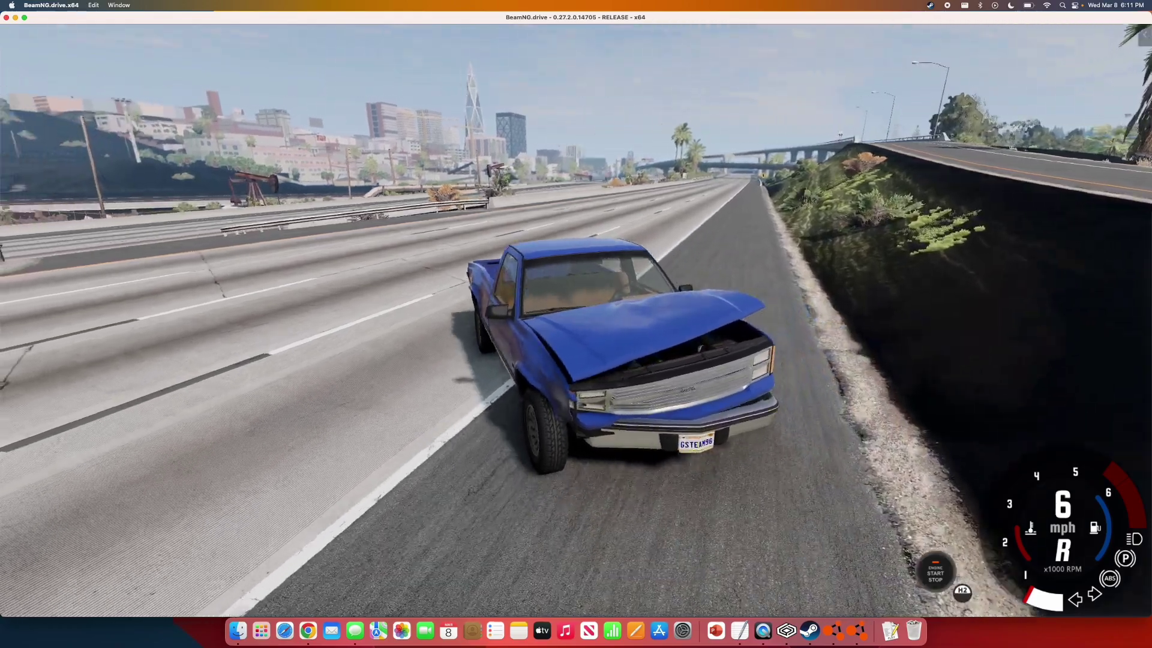
key("Down")
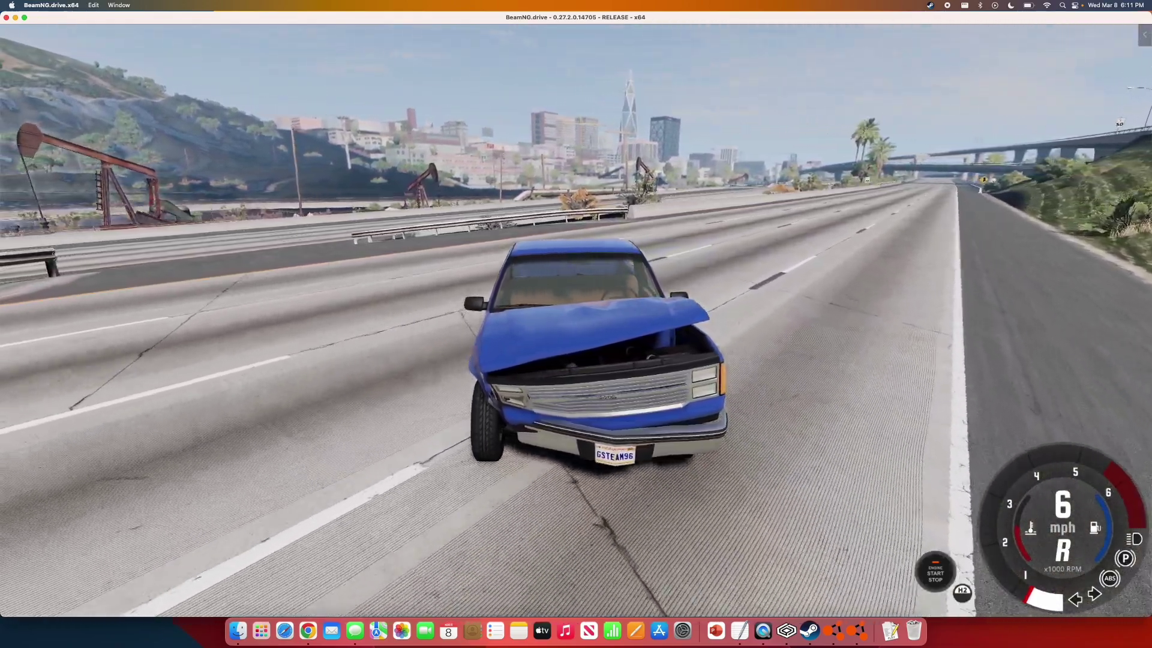
key("Down")
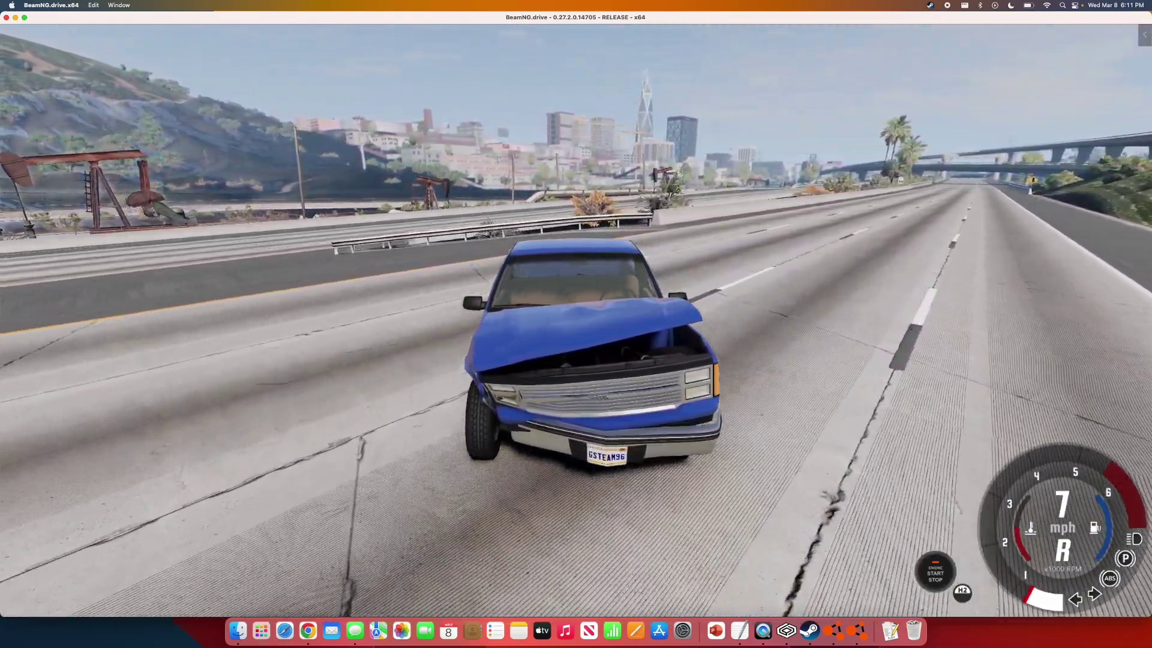